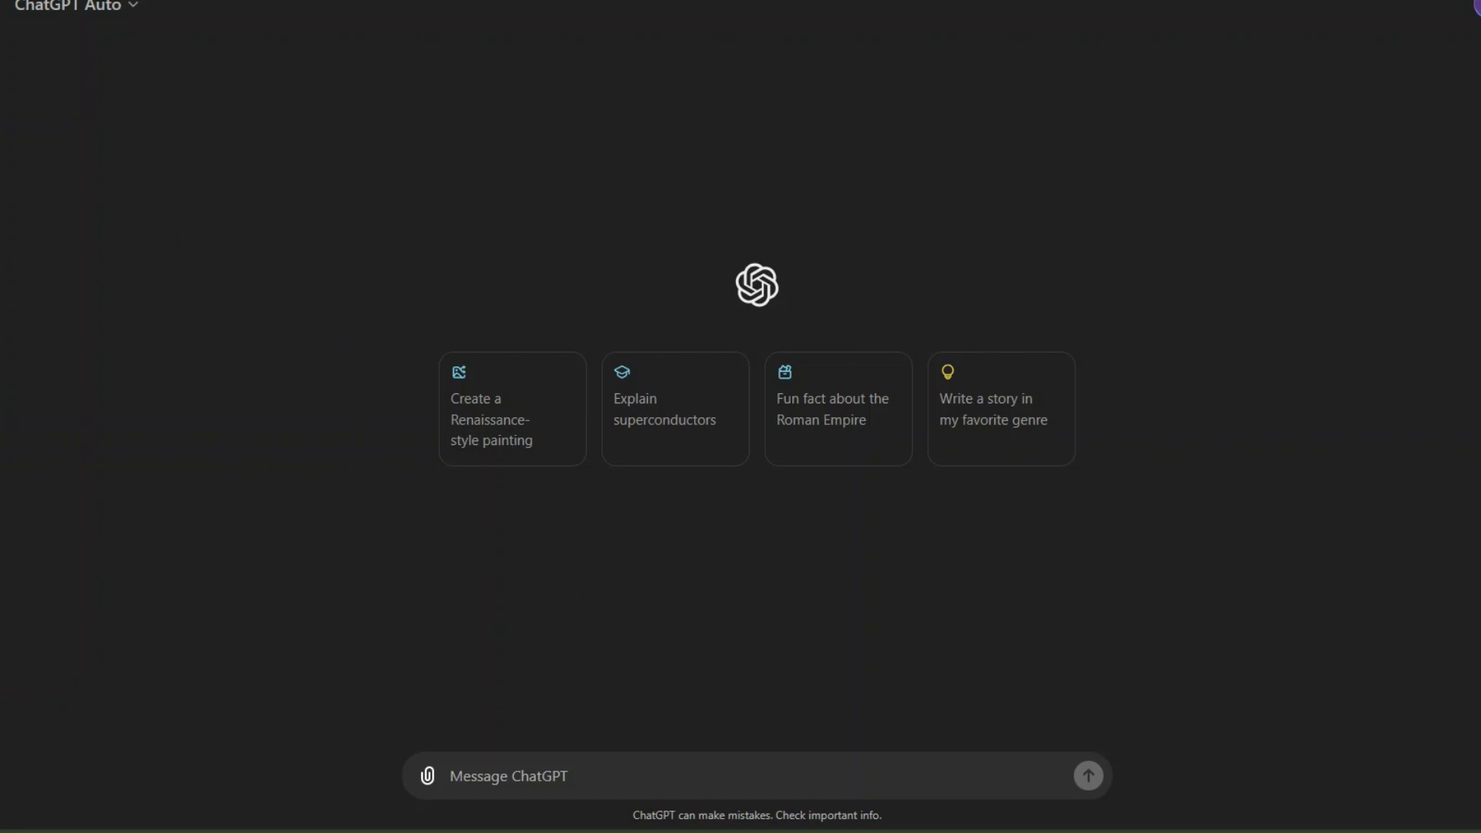
Open the earlier conversation about a PDF-summarizing custom GPT and review its first request for instructions
left_click(2, 432)
left_click(204, 381)
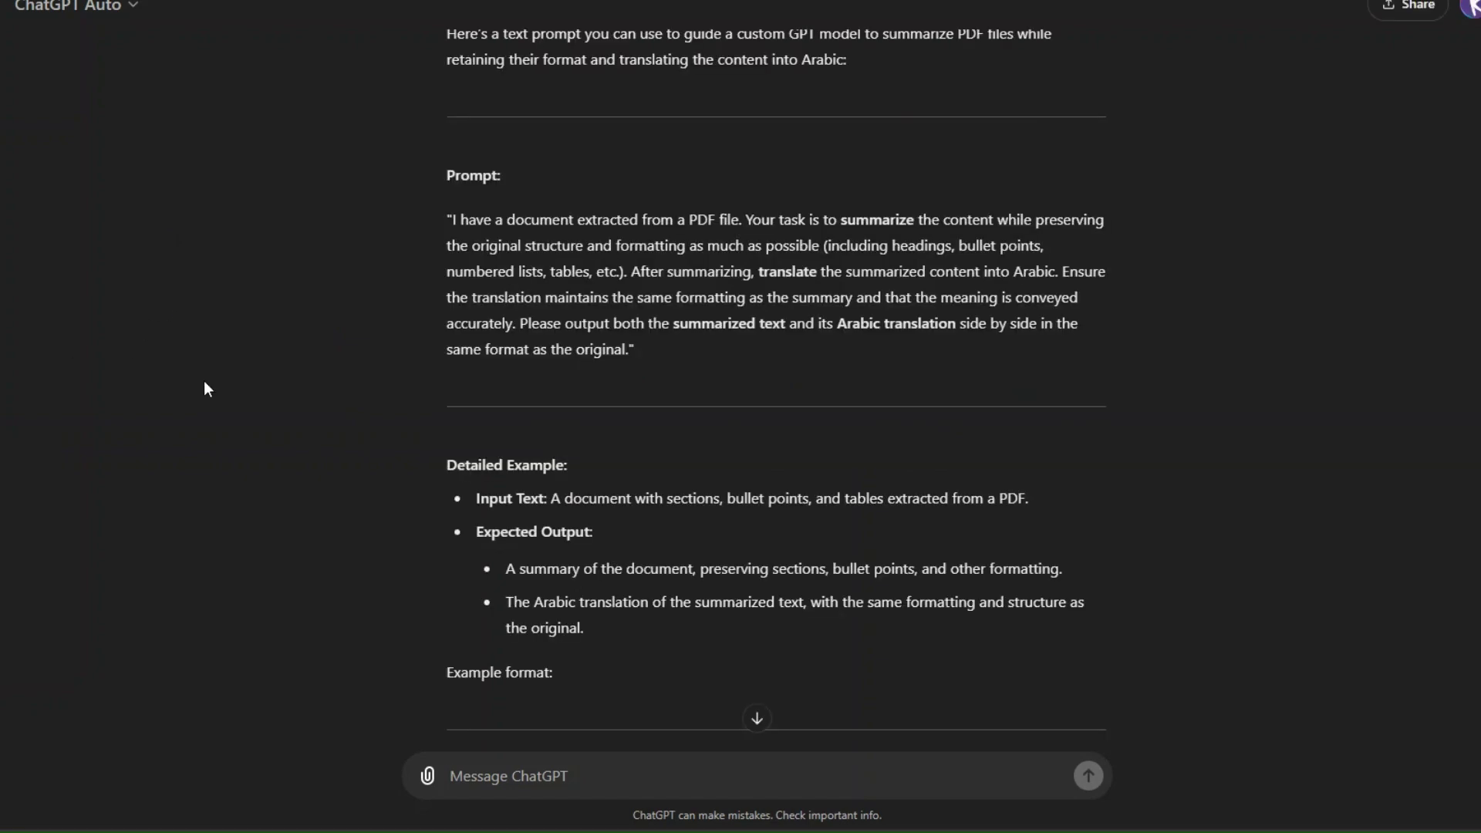
scroll(202, 382, "up", 15)
scroll(202, 390, "up", 20)
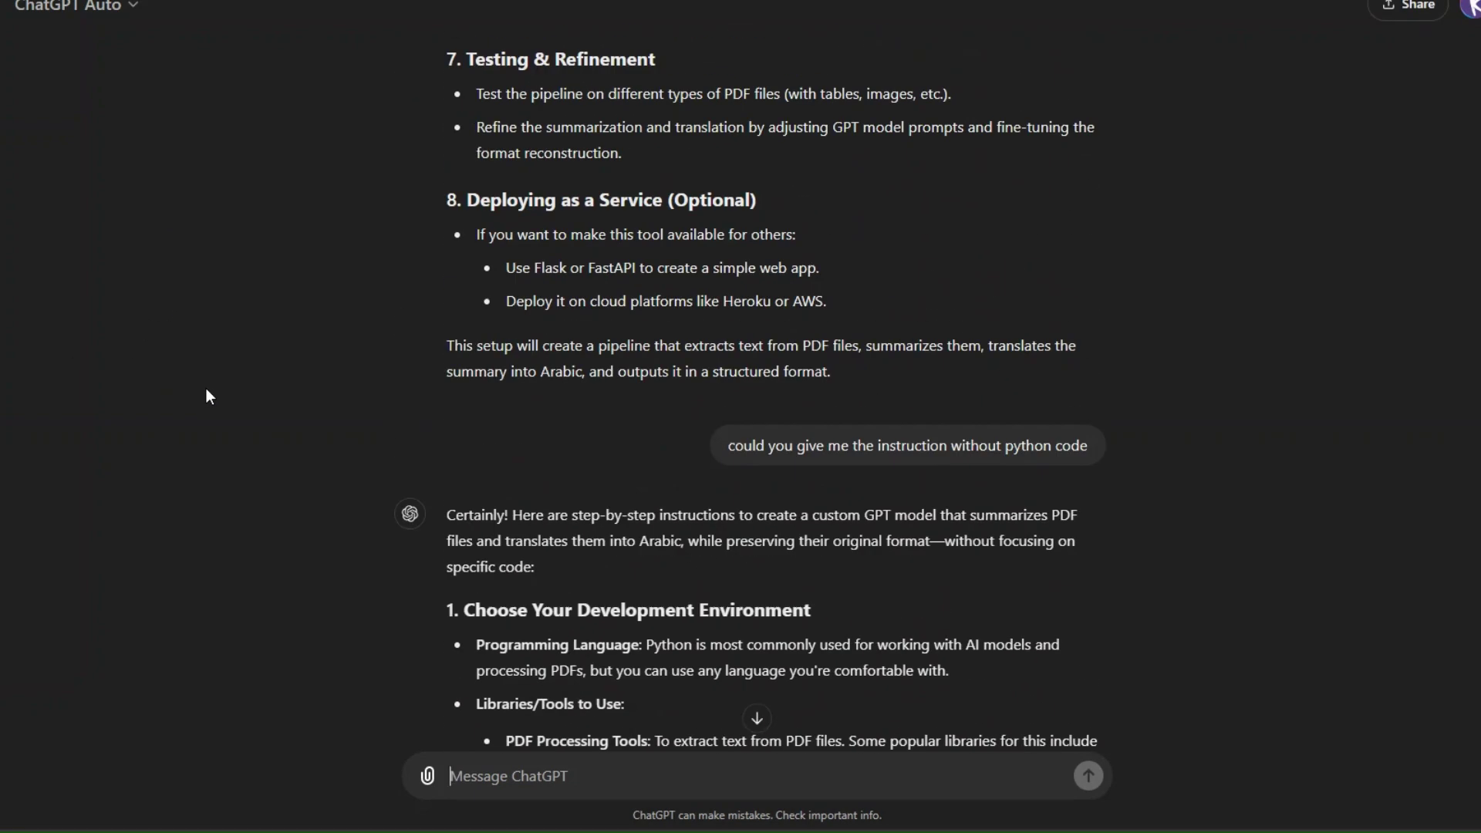
scroll(156, 323, "up", 15)
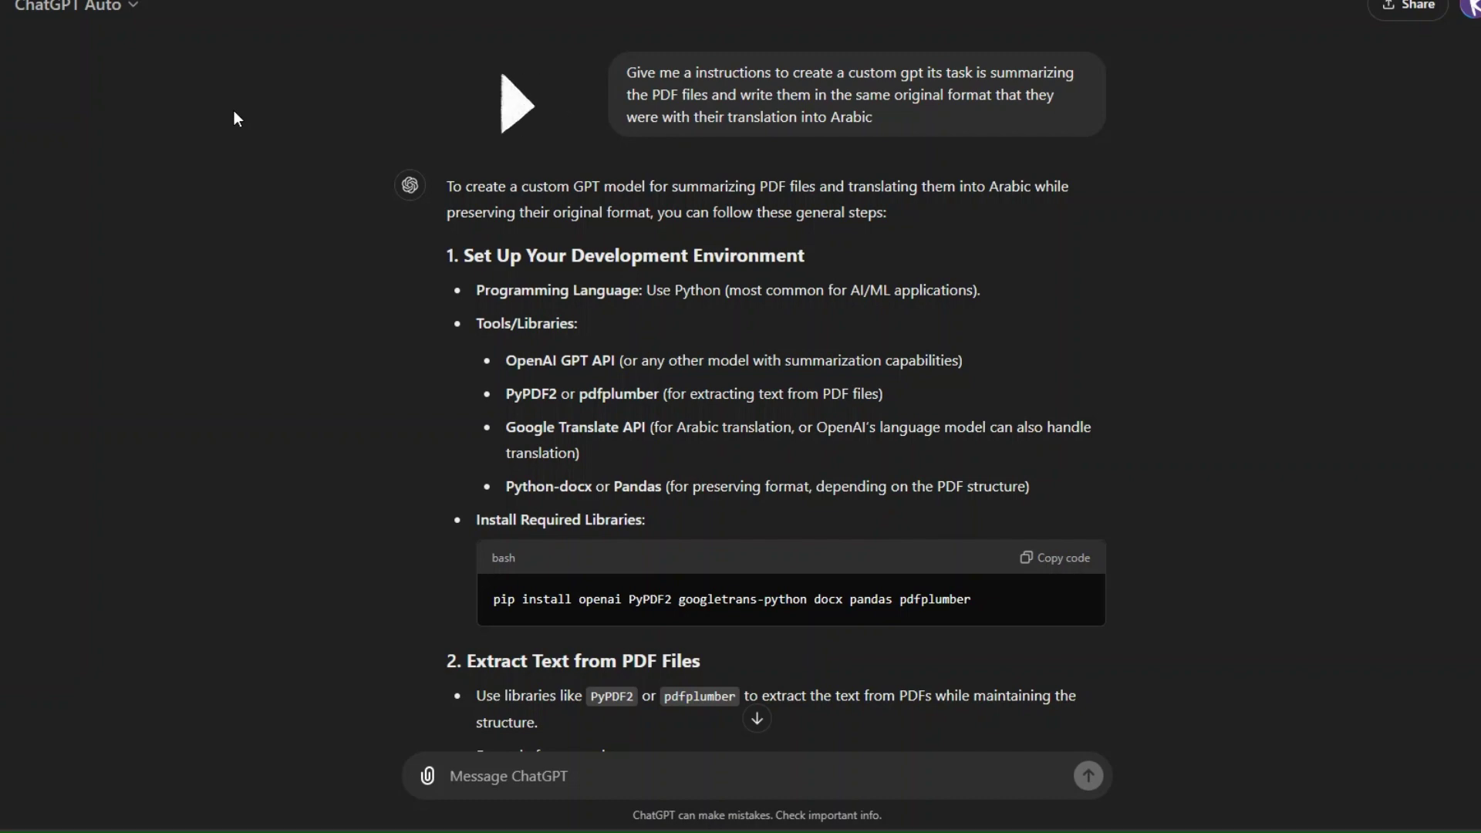
scroll(905, 485, "down", 1)
scroll(906, 485, "up", 1)
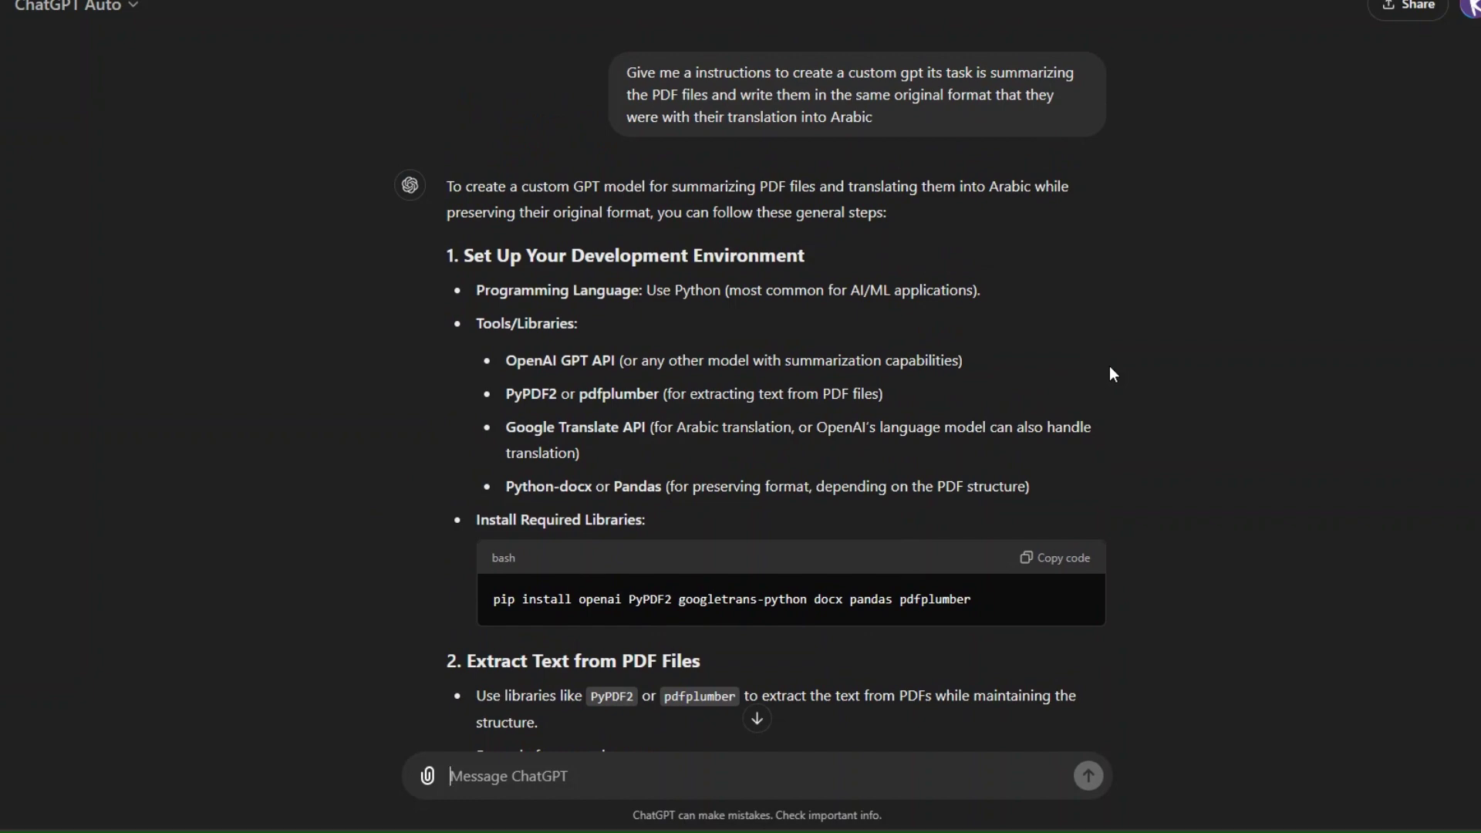
Read through the answers down to the text prompt for summarizing PDFs and translating them into Arabic, highlighting its output instruction
scroll(996, 615, "down", 15)
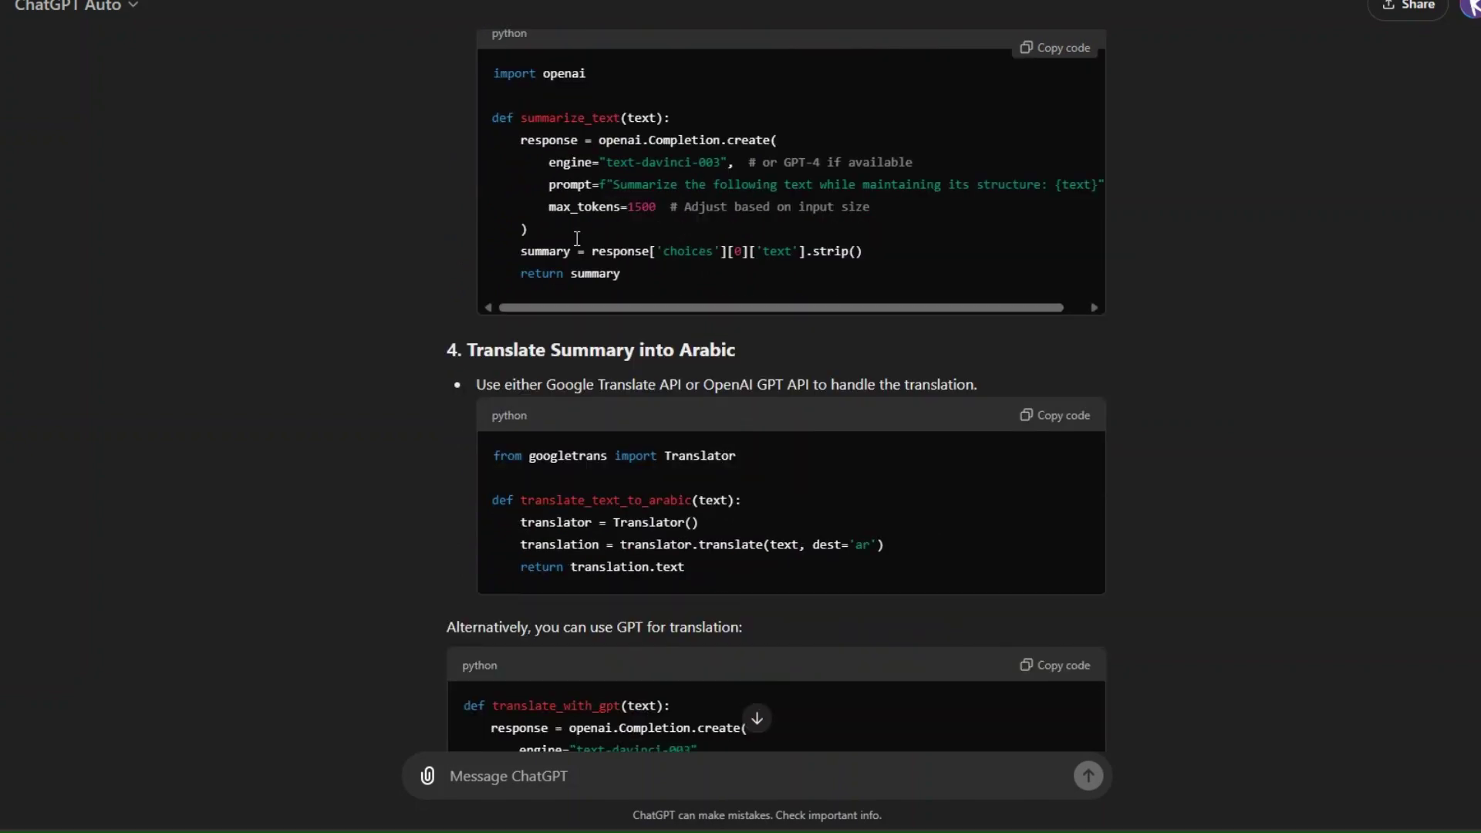
scroll(768, 357, "down", 4)
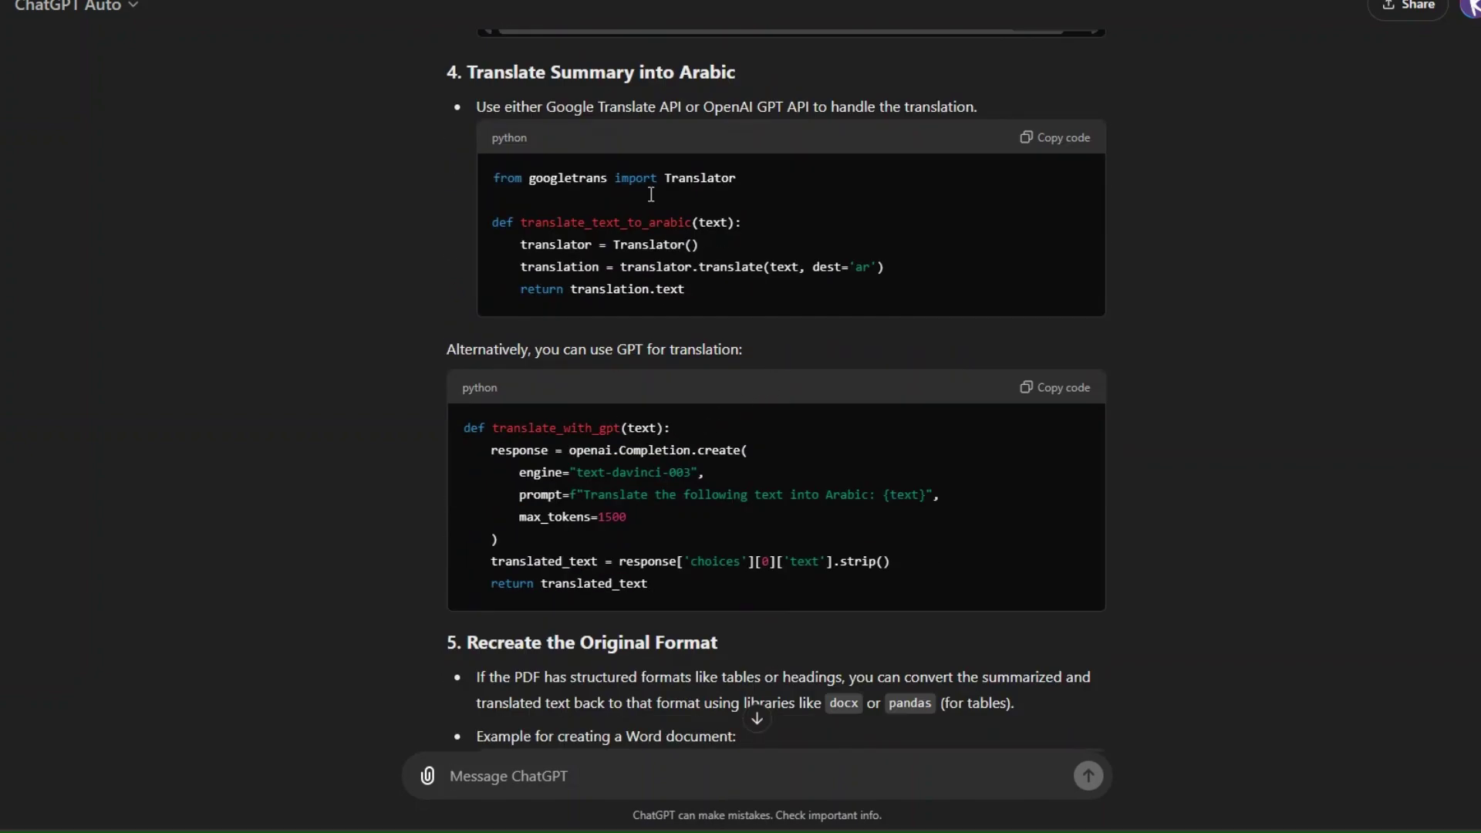
scroll(833, 532, "down", 15)
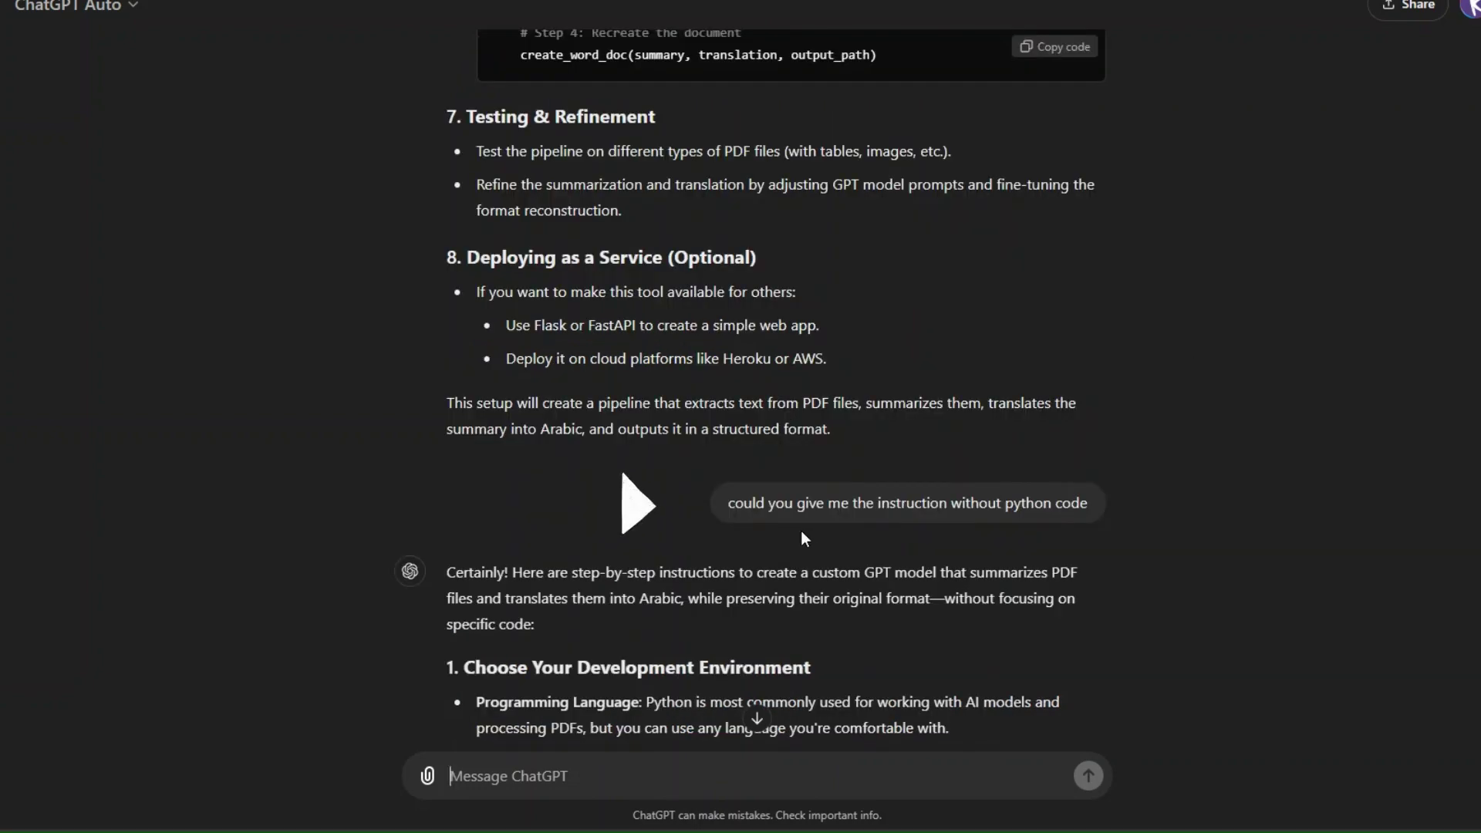
scroll(943, 512, "down", 7)
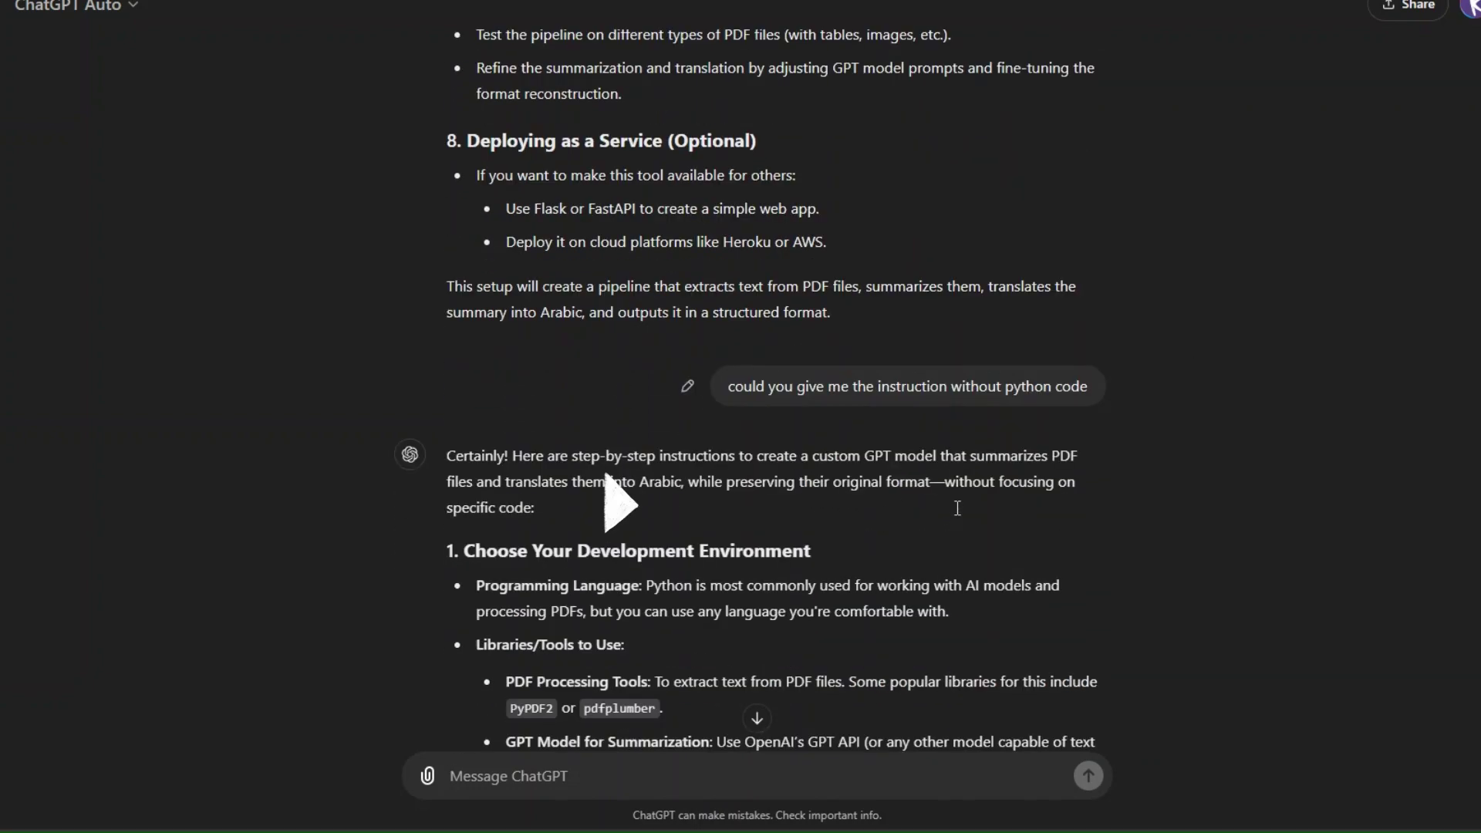
scroll(825, 466, "down", 8)
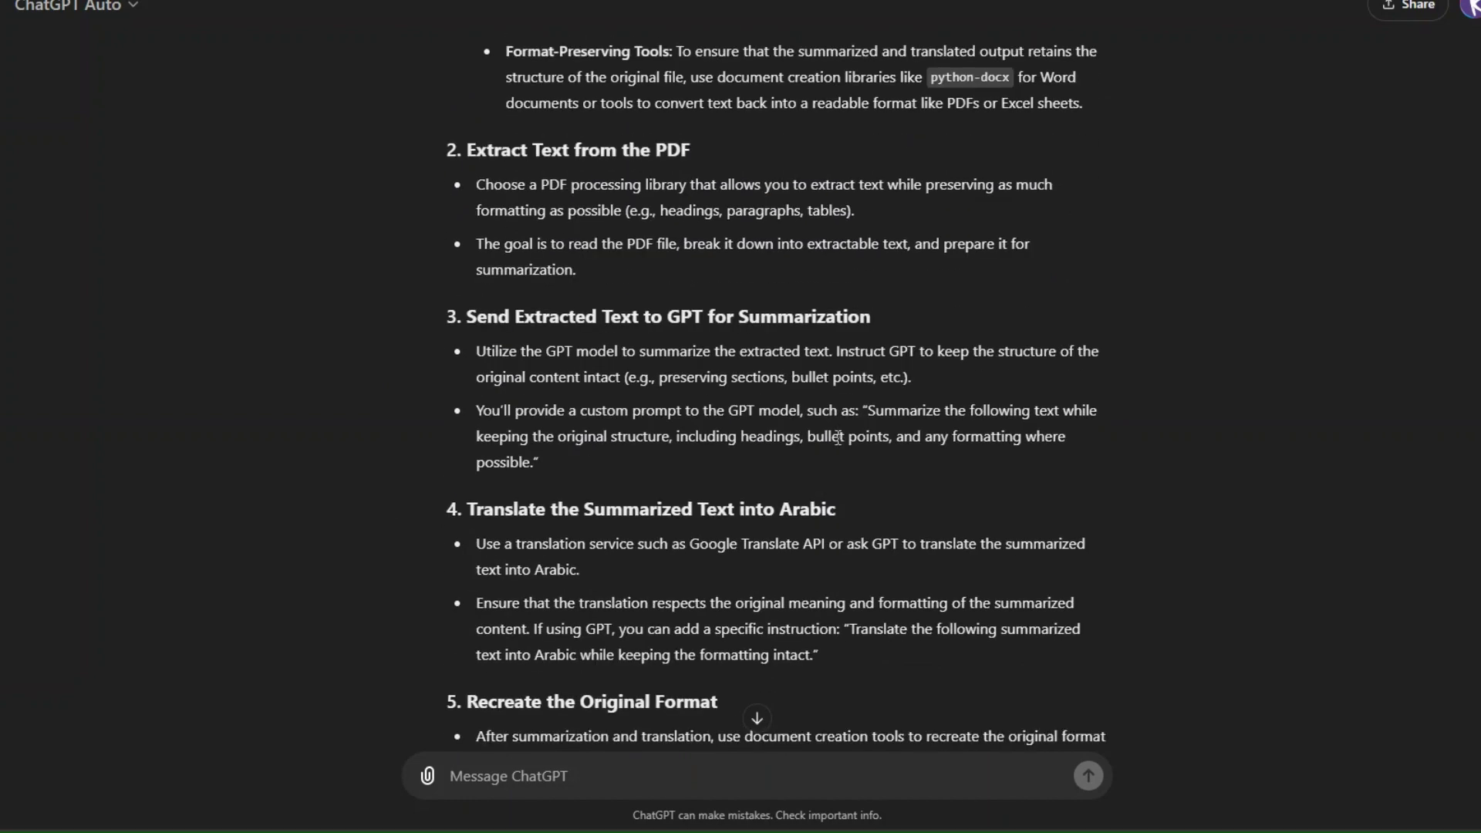
scroll(826, 466, "down", 8)
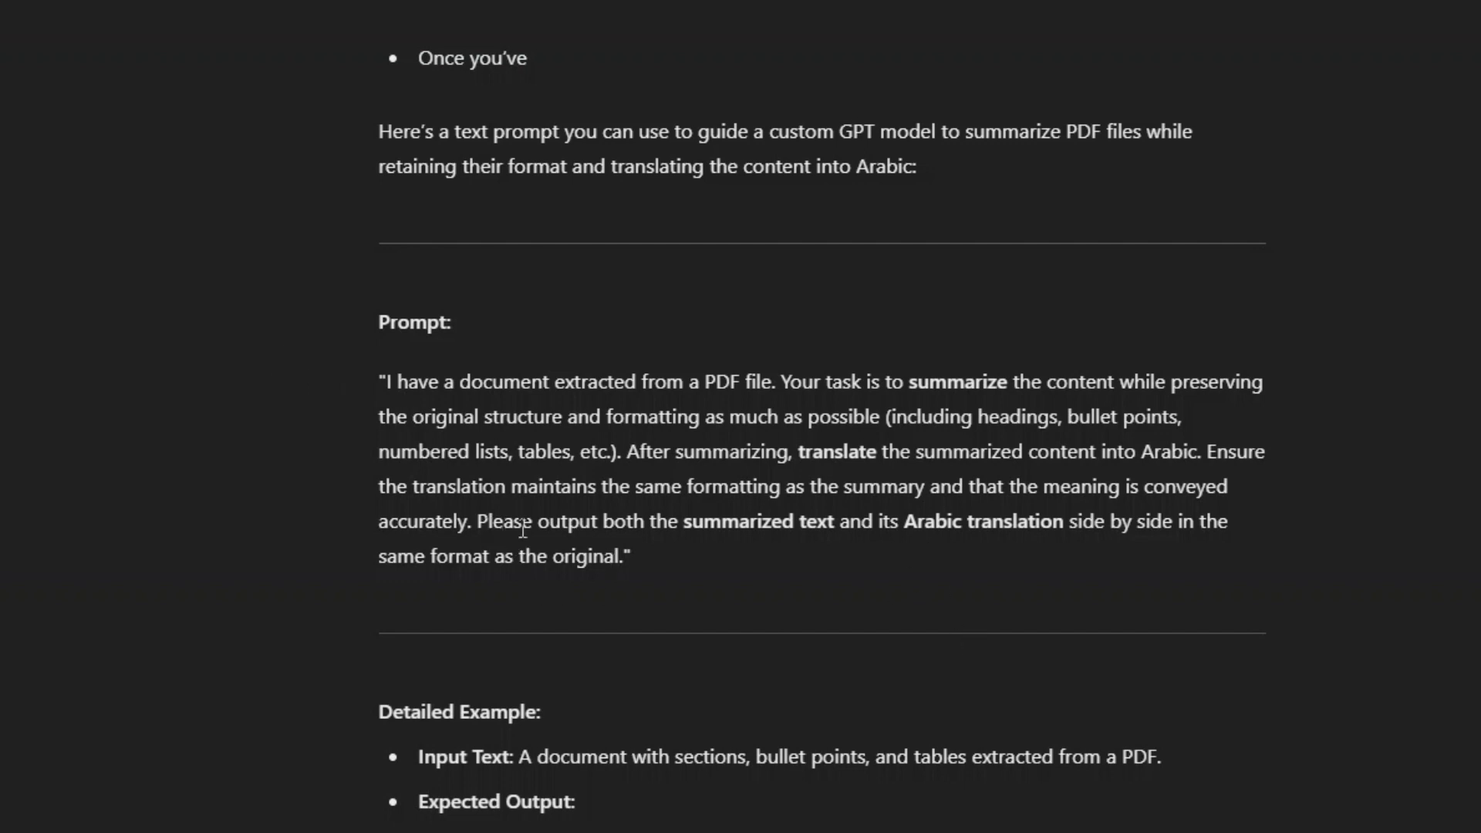
left_click_drag(538, 522, 1118, 532)
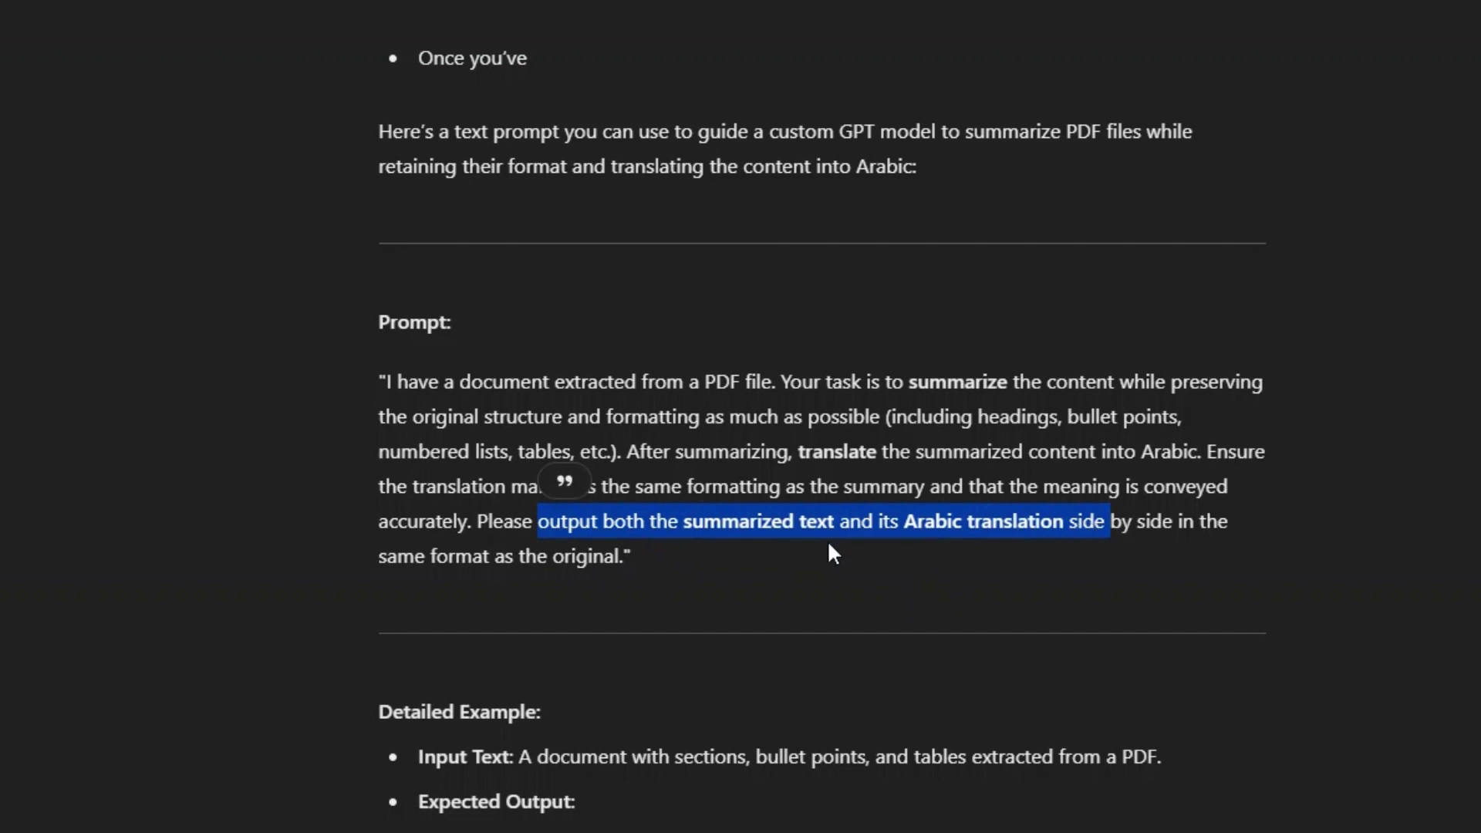
left_click(553, 437)
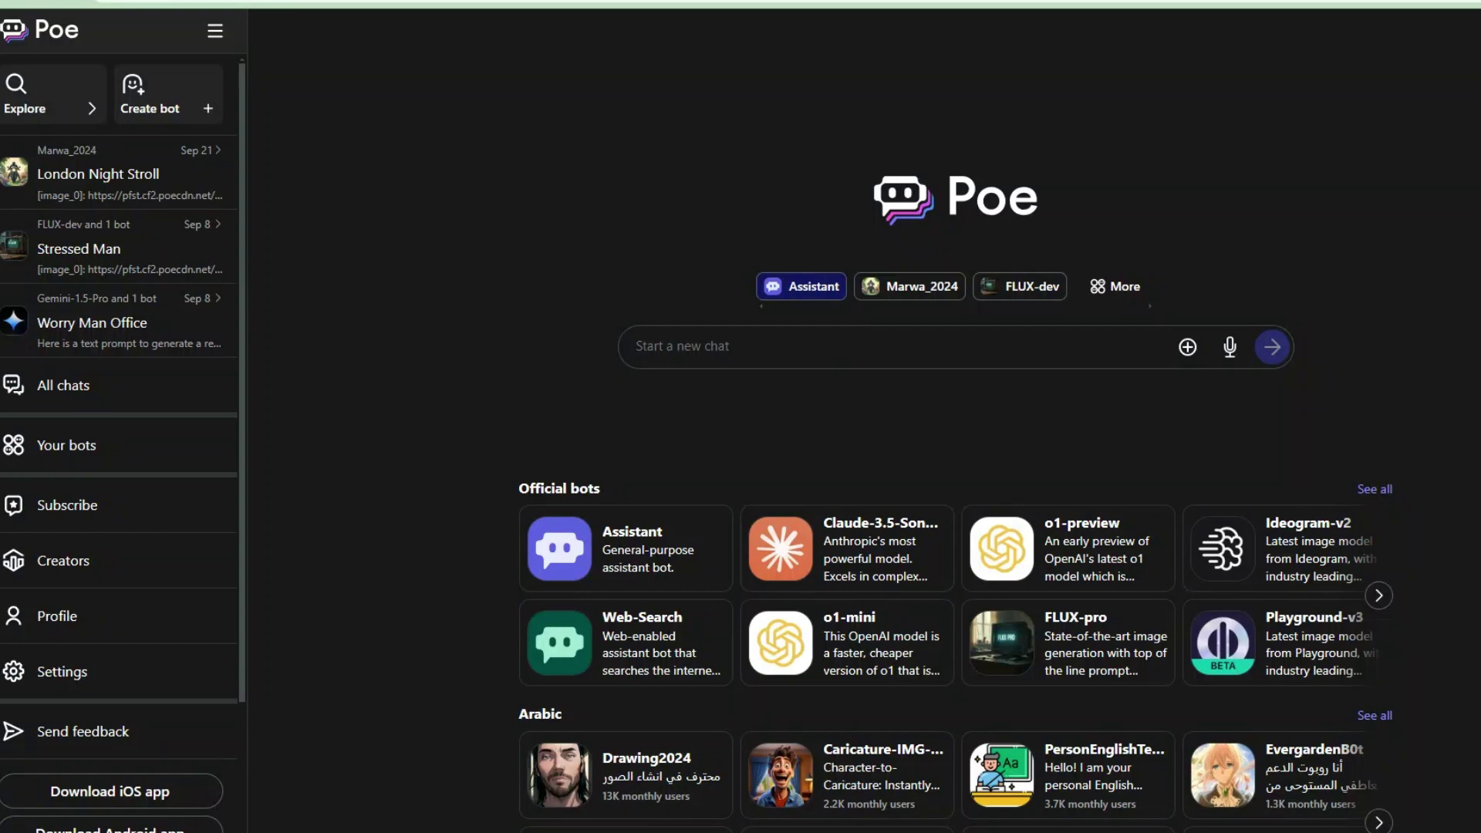
Switch to Poe, start creating a bot of type Prompt bot and name it Chatwithpdf24
left_click(185, 100)
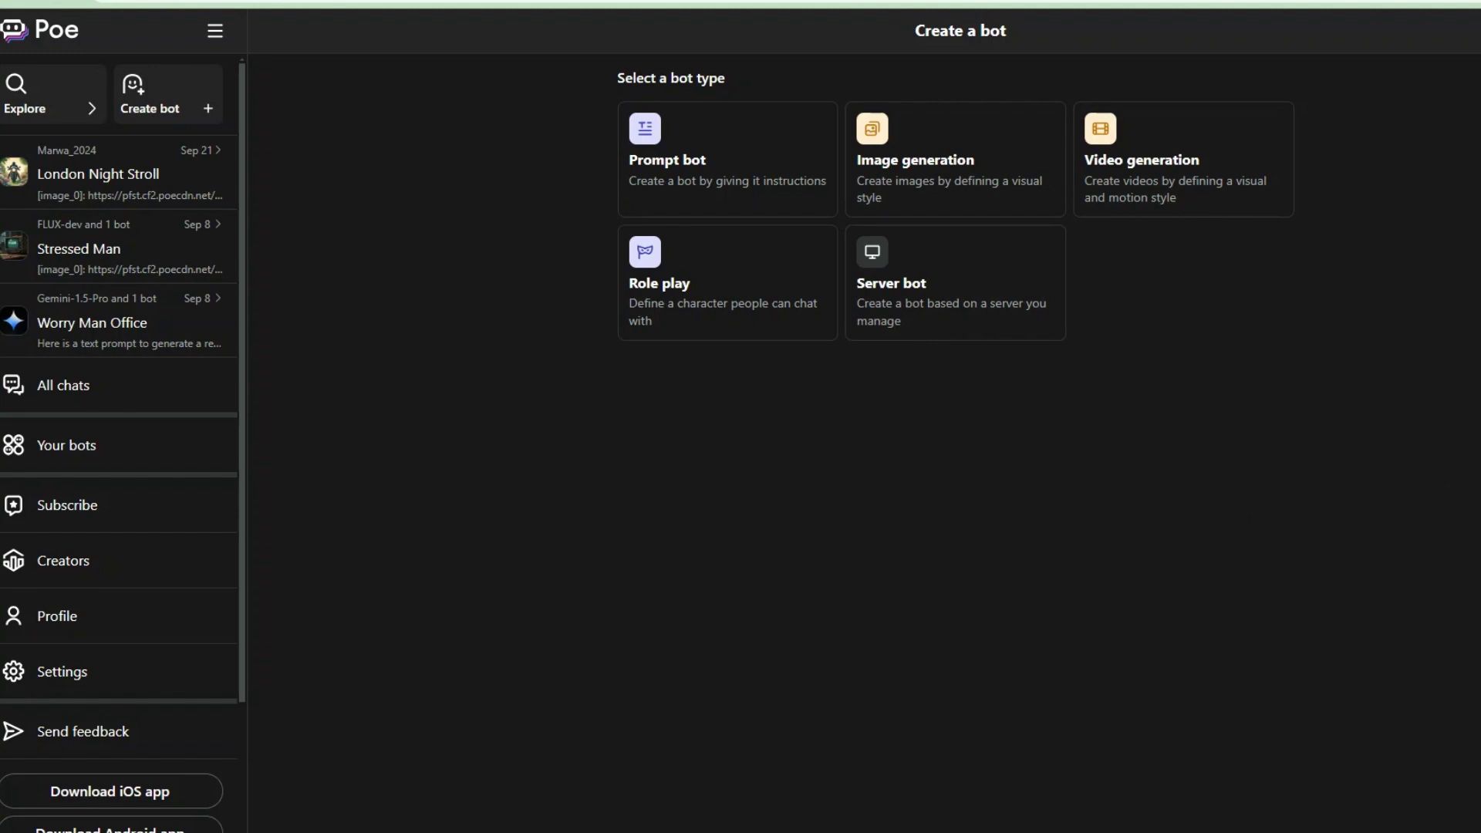
left_click(660, 131)
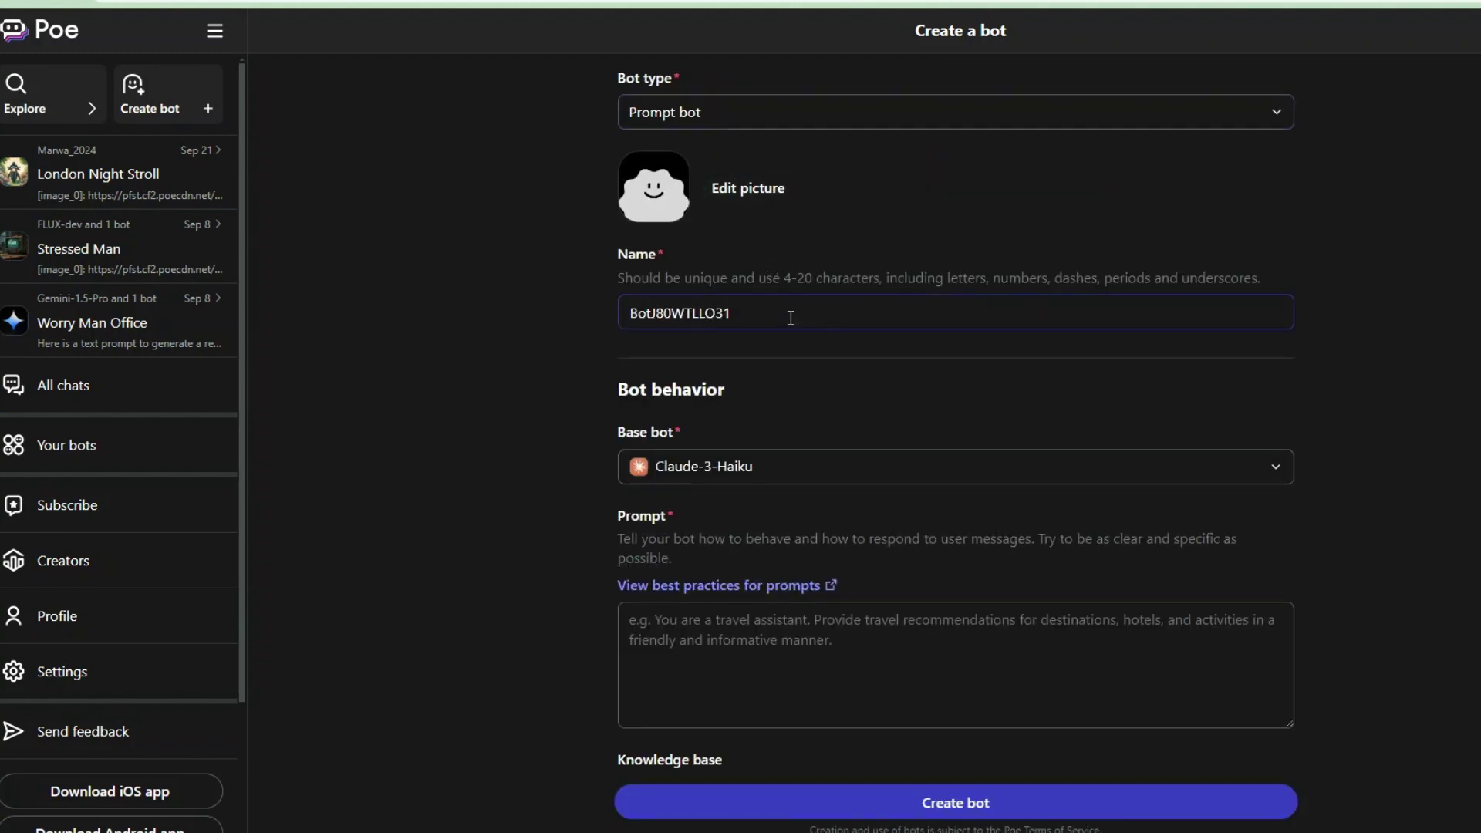
double_click(791, 318)
key("BackSpace")
type("C")
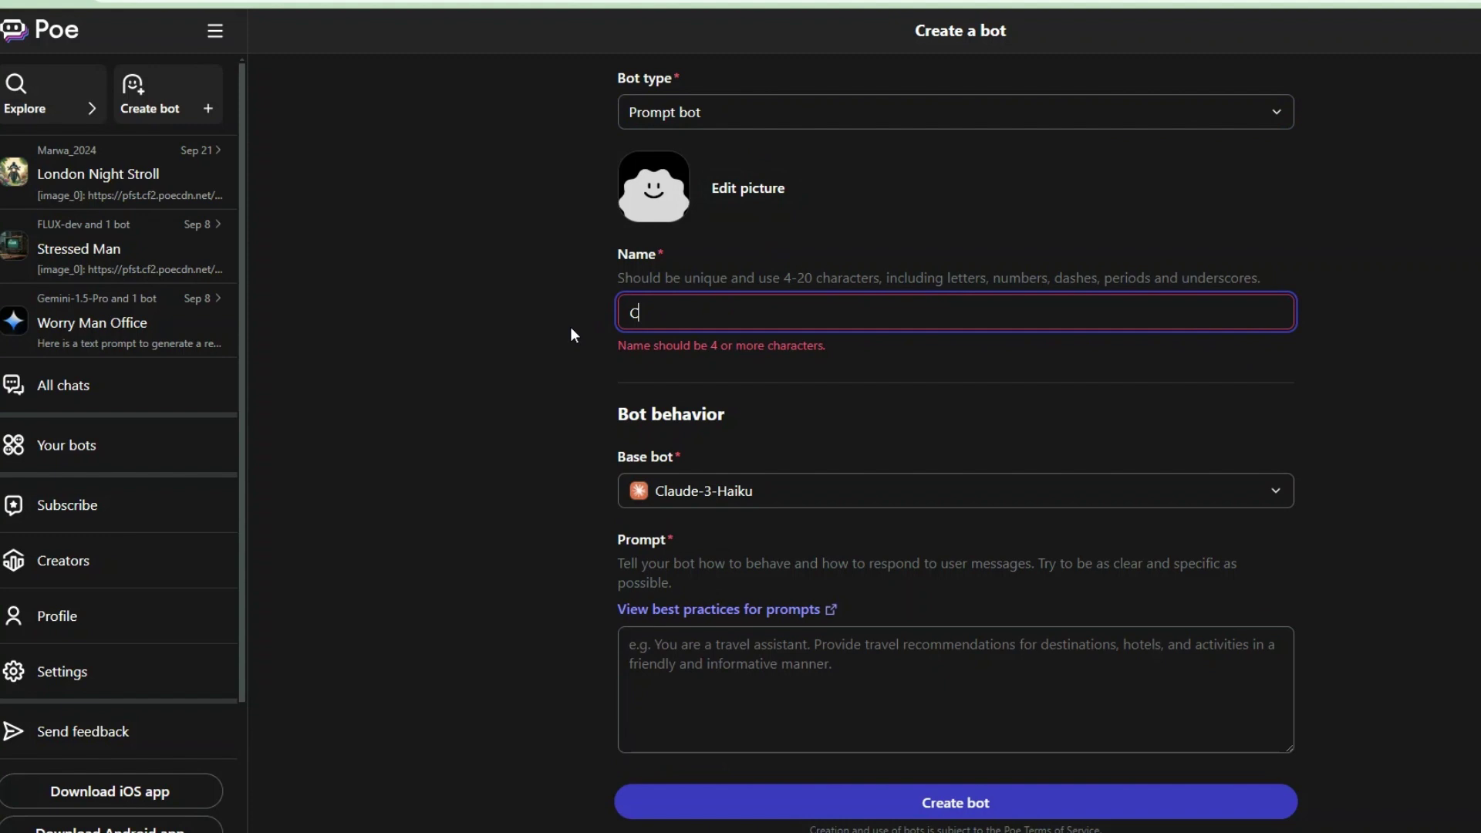
type("hatwit")
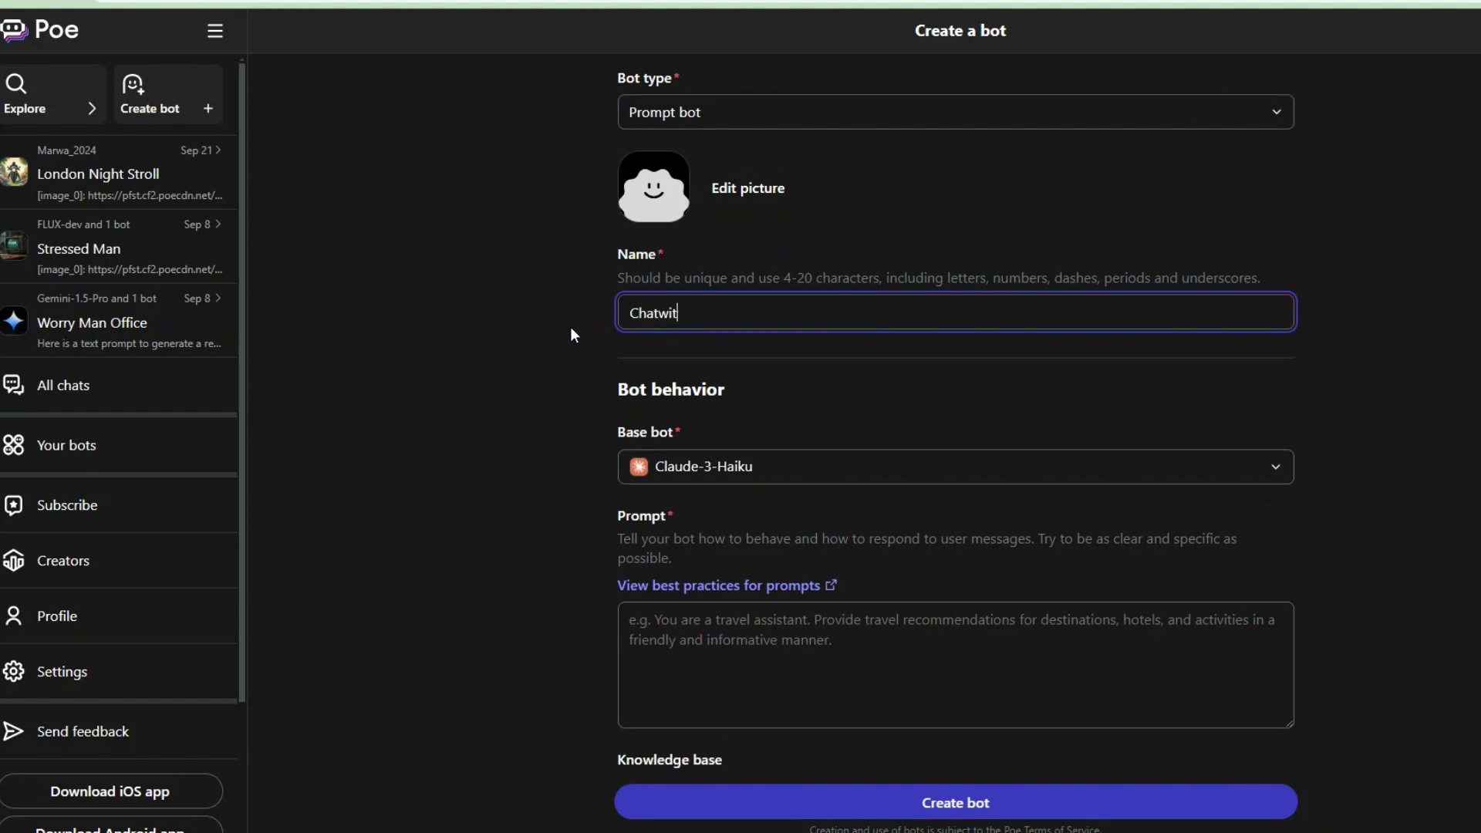
type("hpdf24")
Browse the available models and set the base bot to Gemini-1.5-Pro
scroll(774, 392, "down", 1)
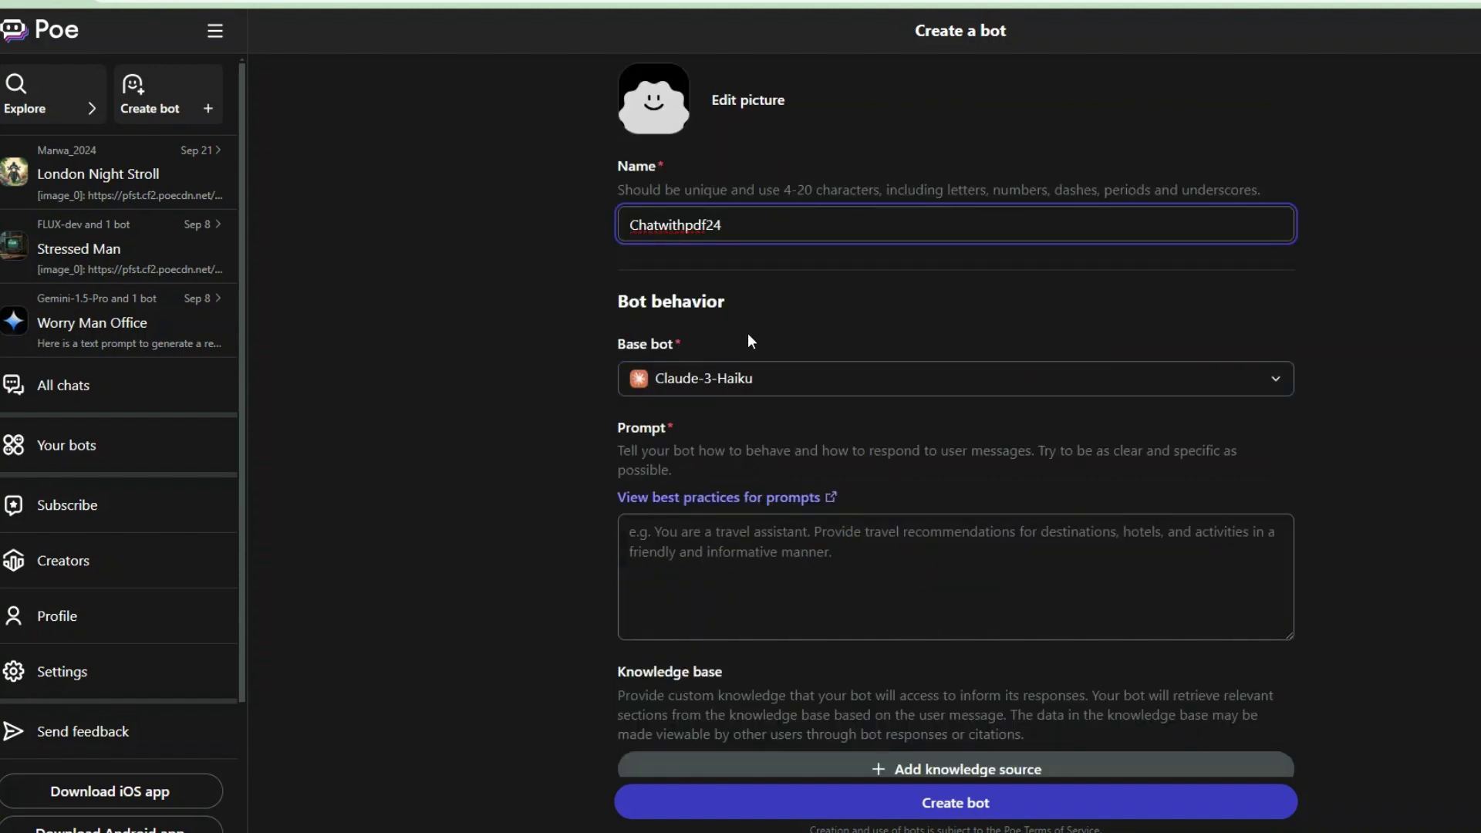
left_click(1272, 380)
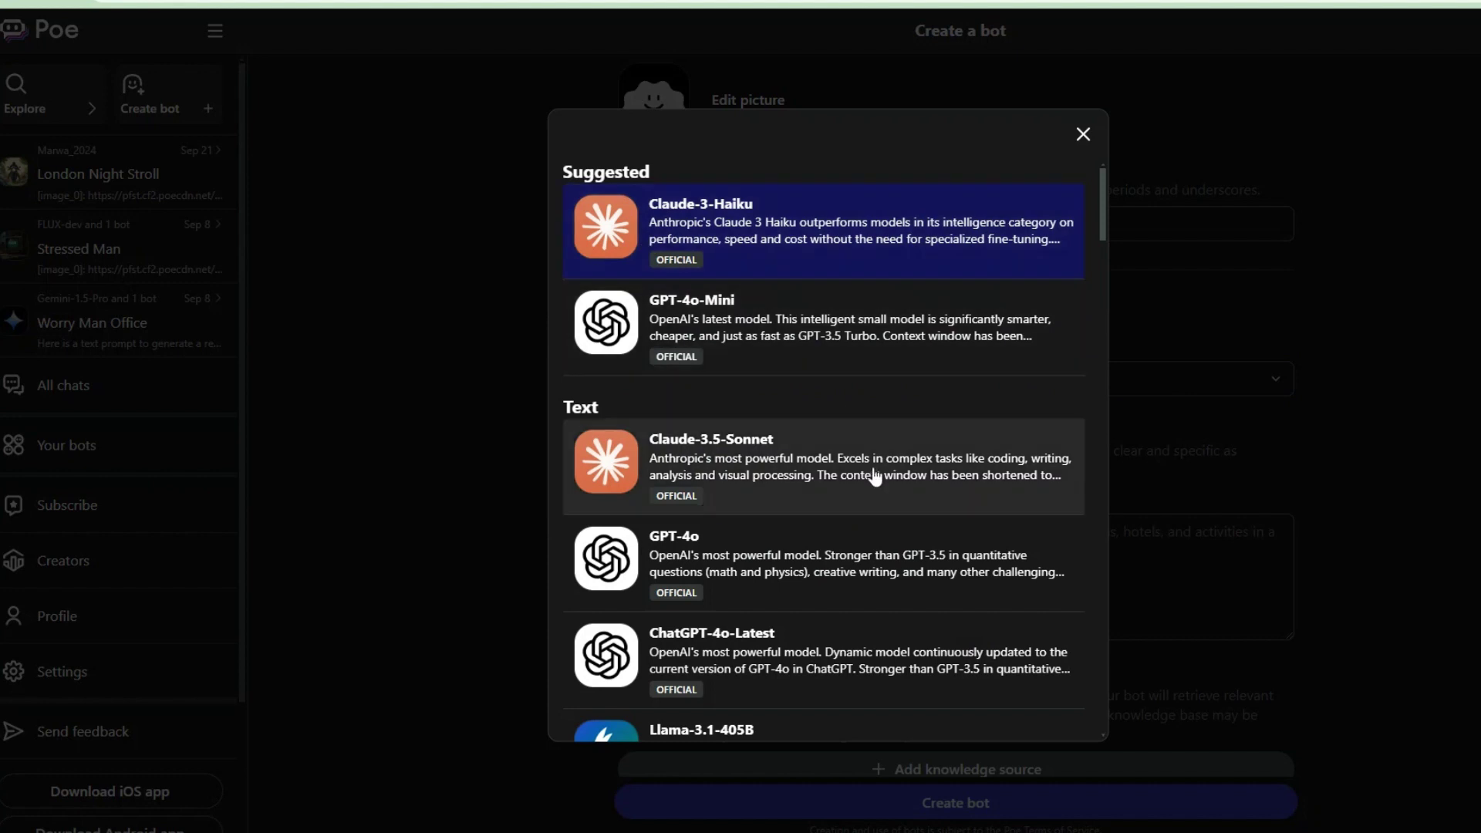
scroll(775, 463, "down", 2)
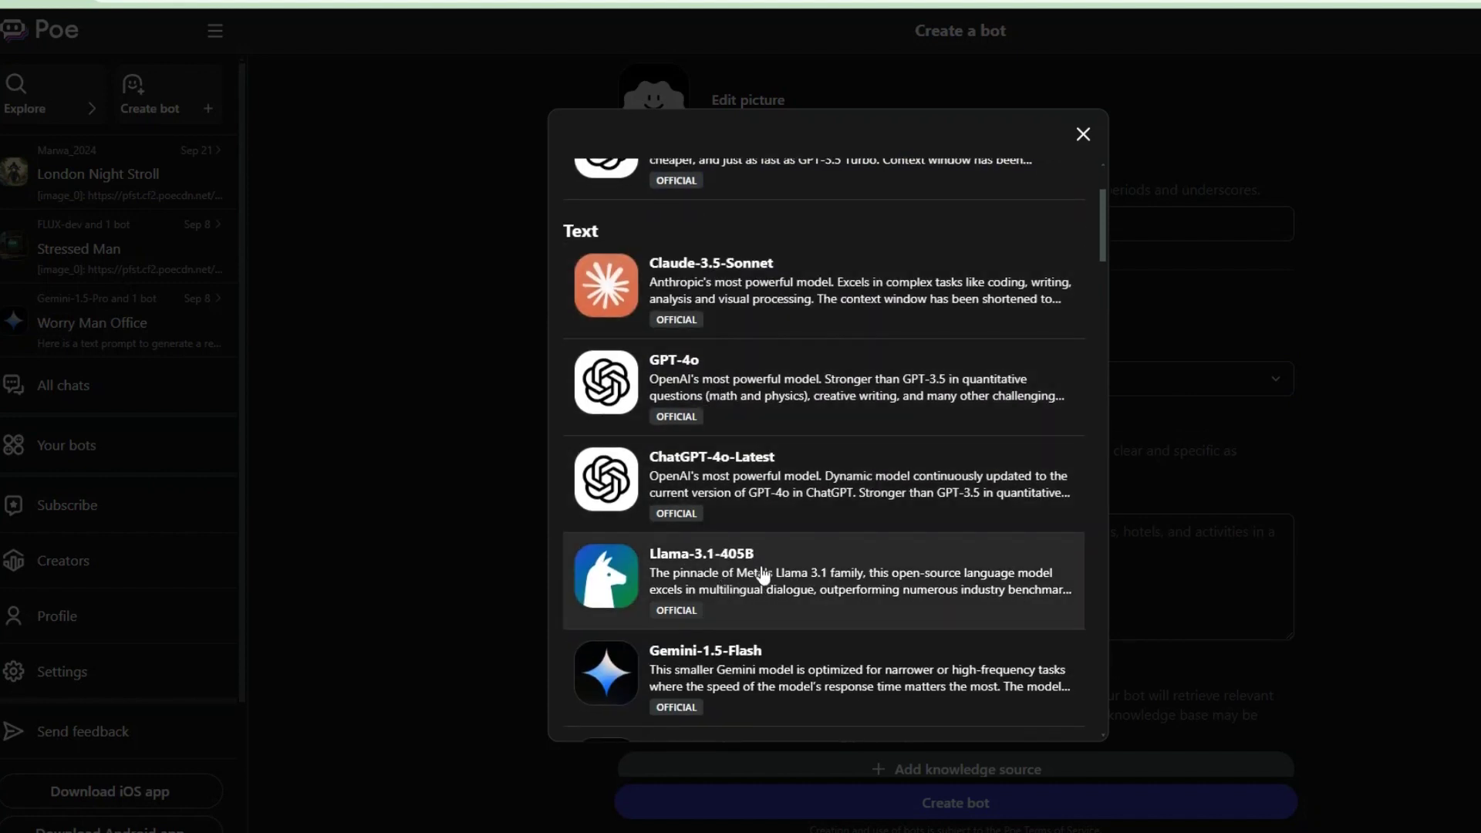
left_click(1173, 377)
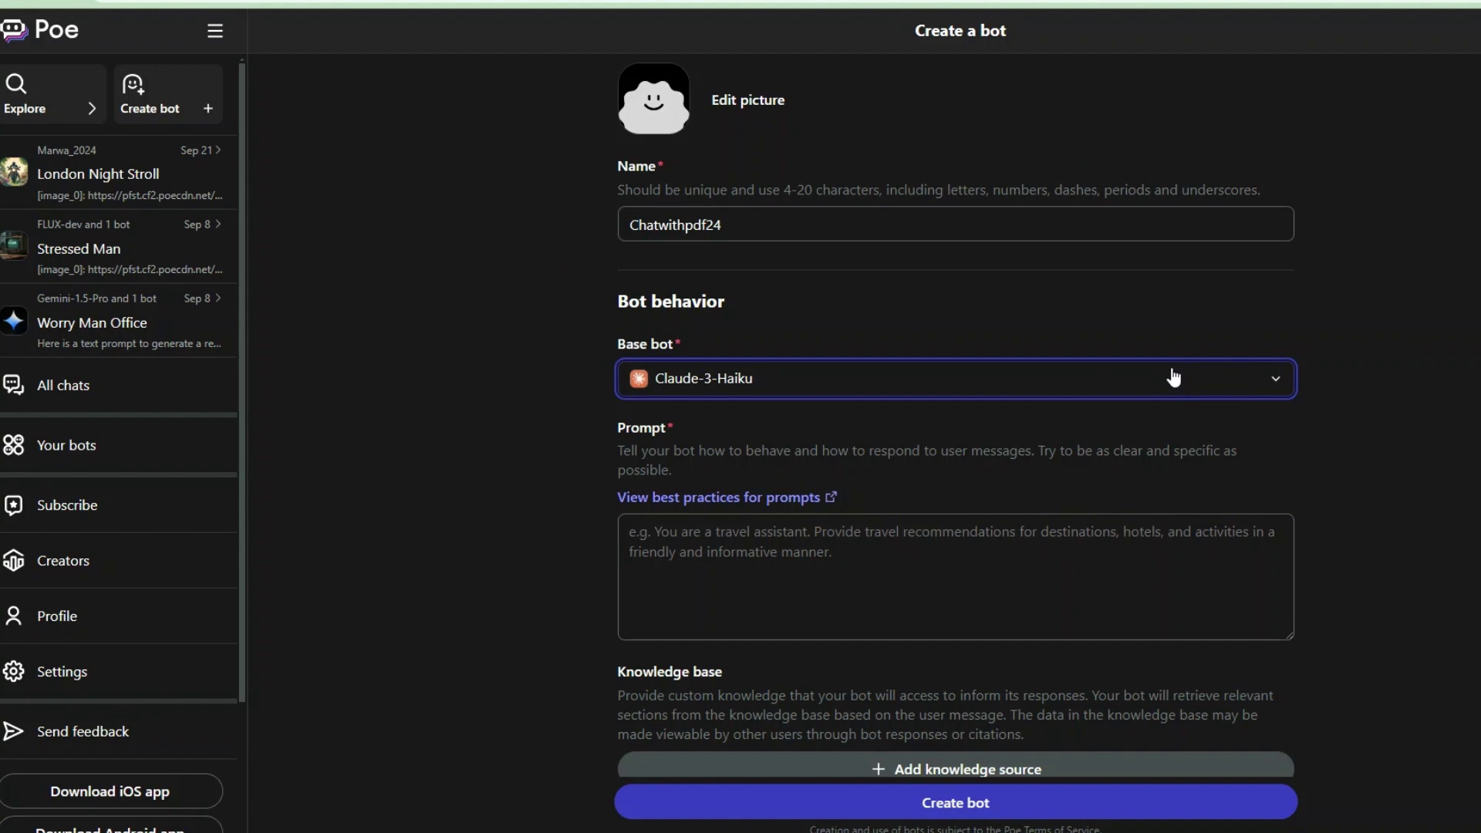
left_click(1180, 385)
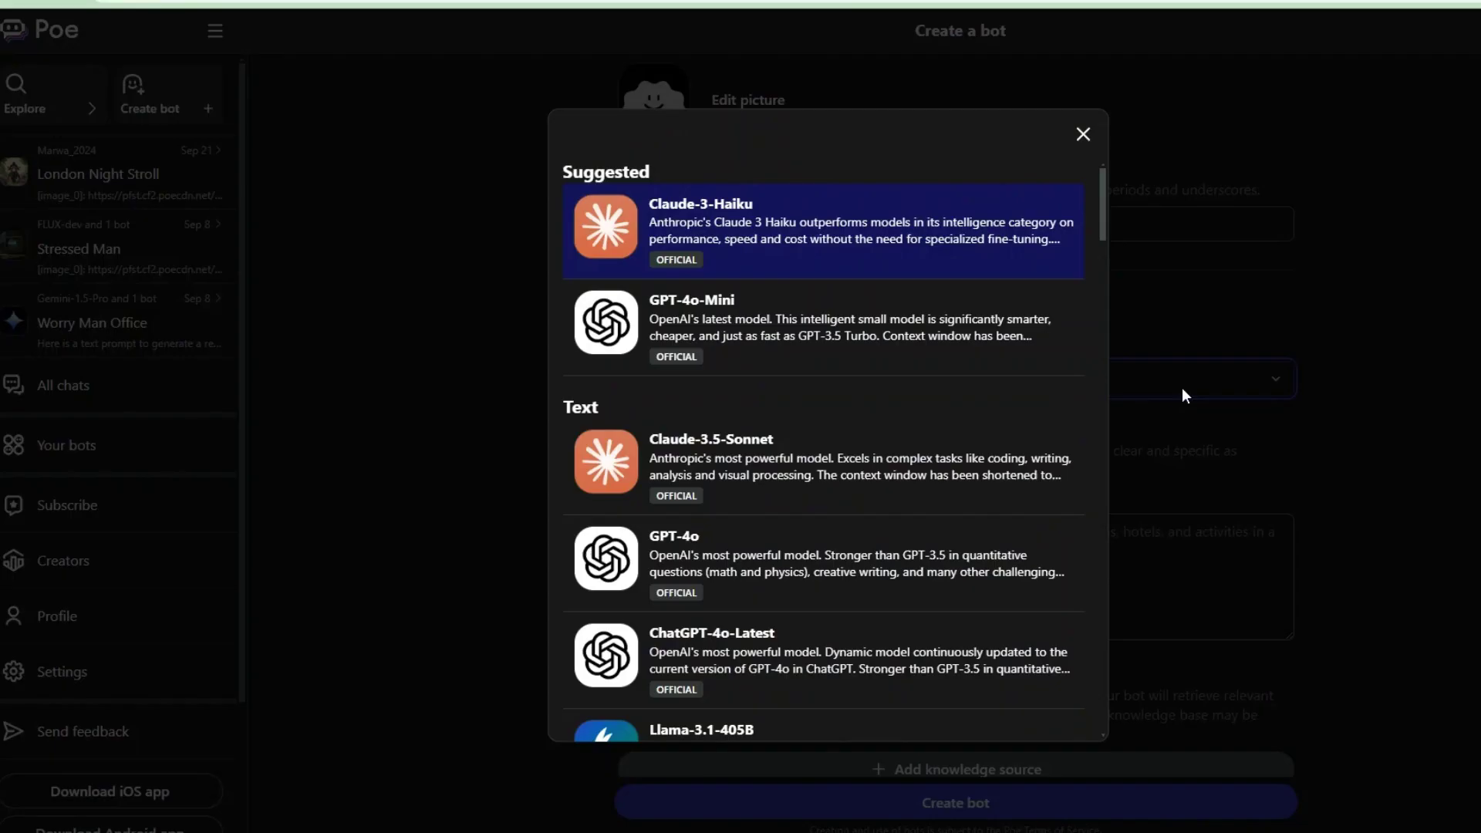
scroll(887, 618, "down", 8)
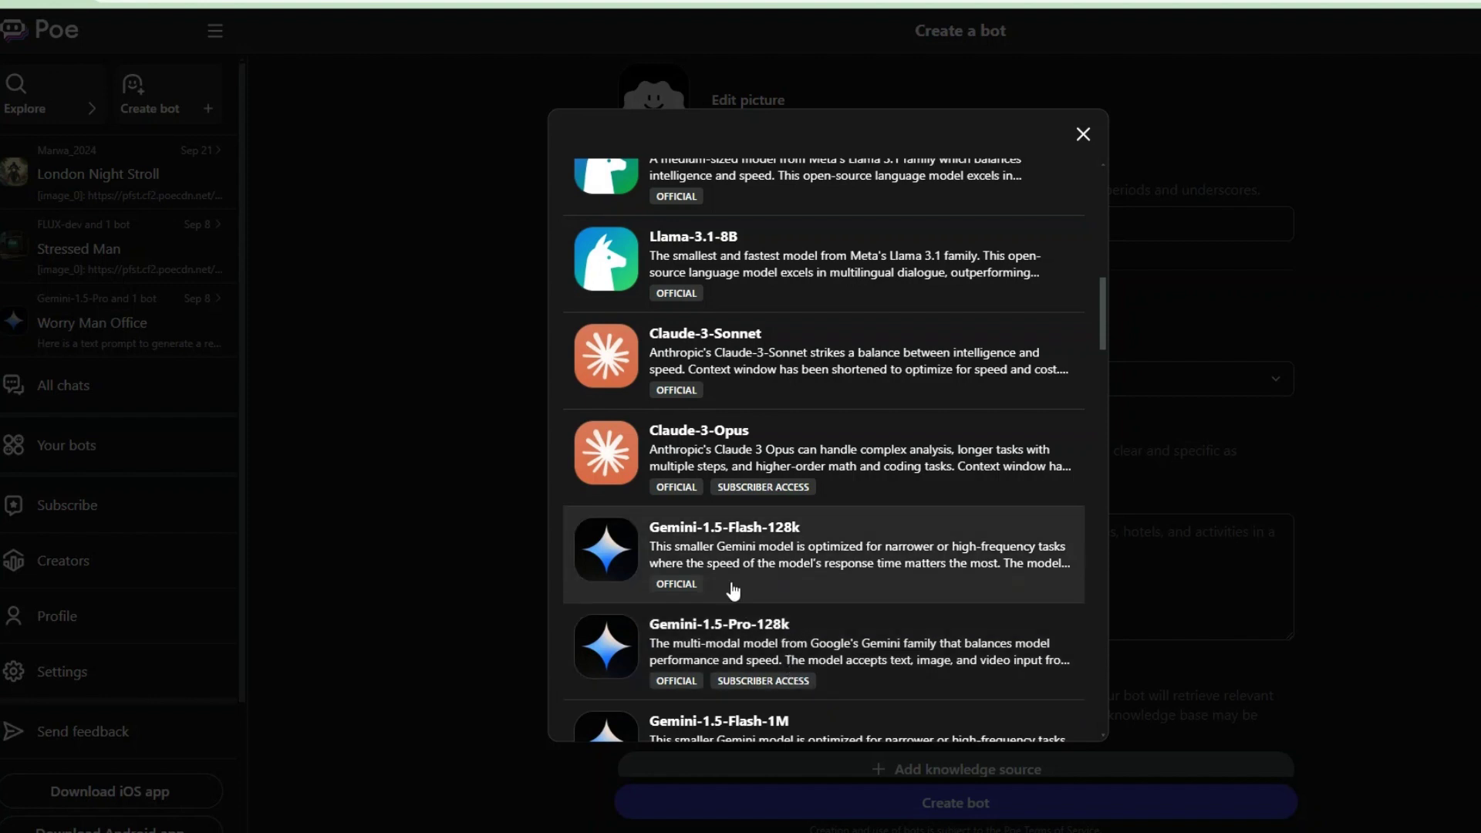
scroll(725, 552, "up", 5)
left_click(734, 512)
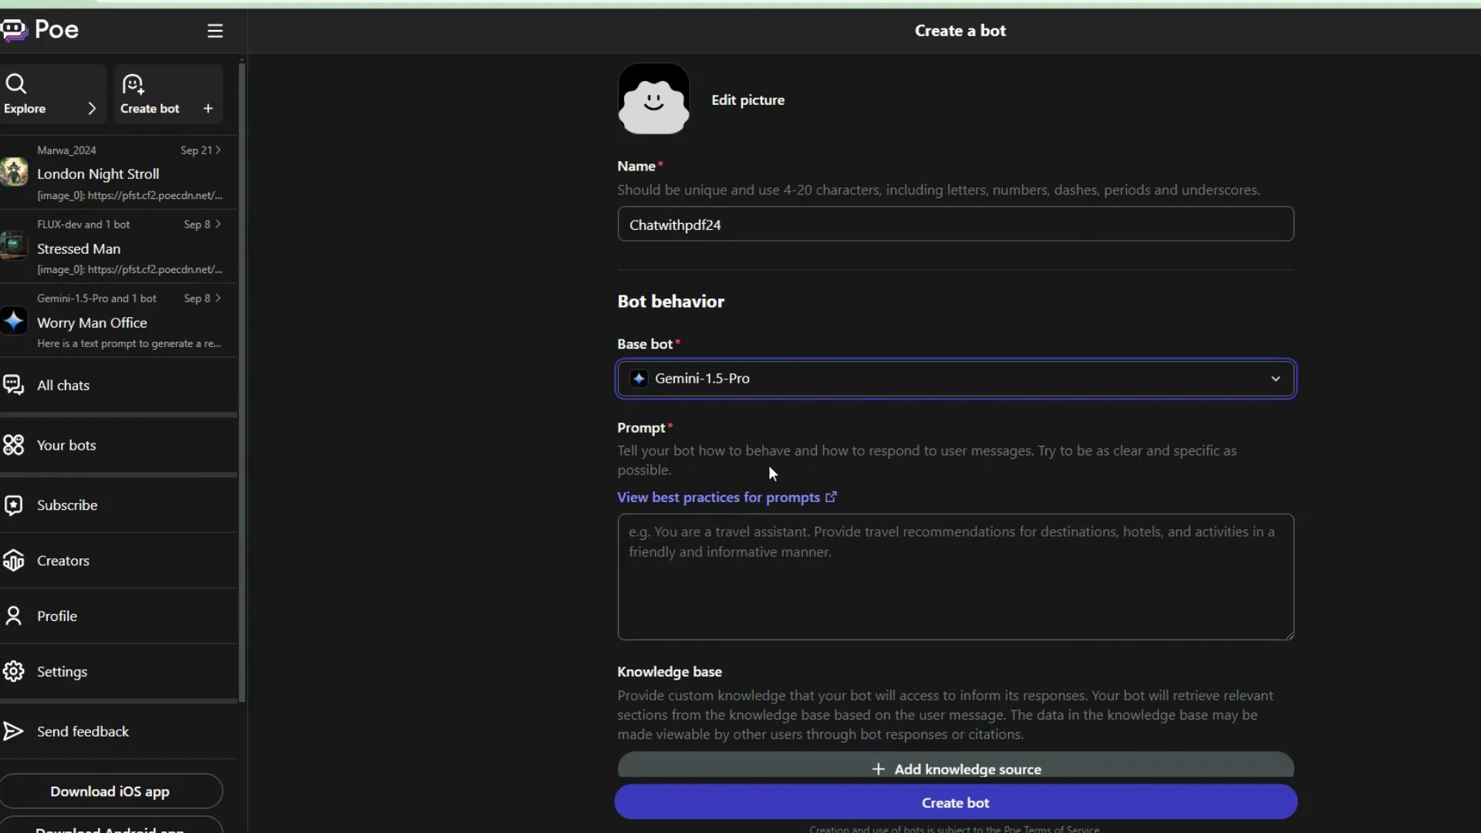
Fill in the bot's prompt with the PDF summarizing and Arabic translation instructions, reworded to begin with "The user has a PDF file."
left_click(764, 549)
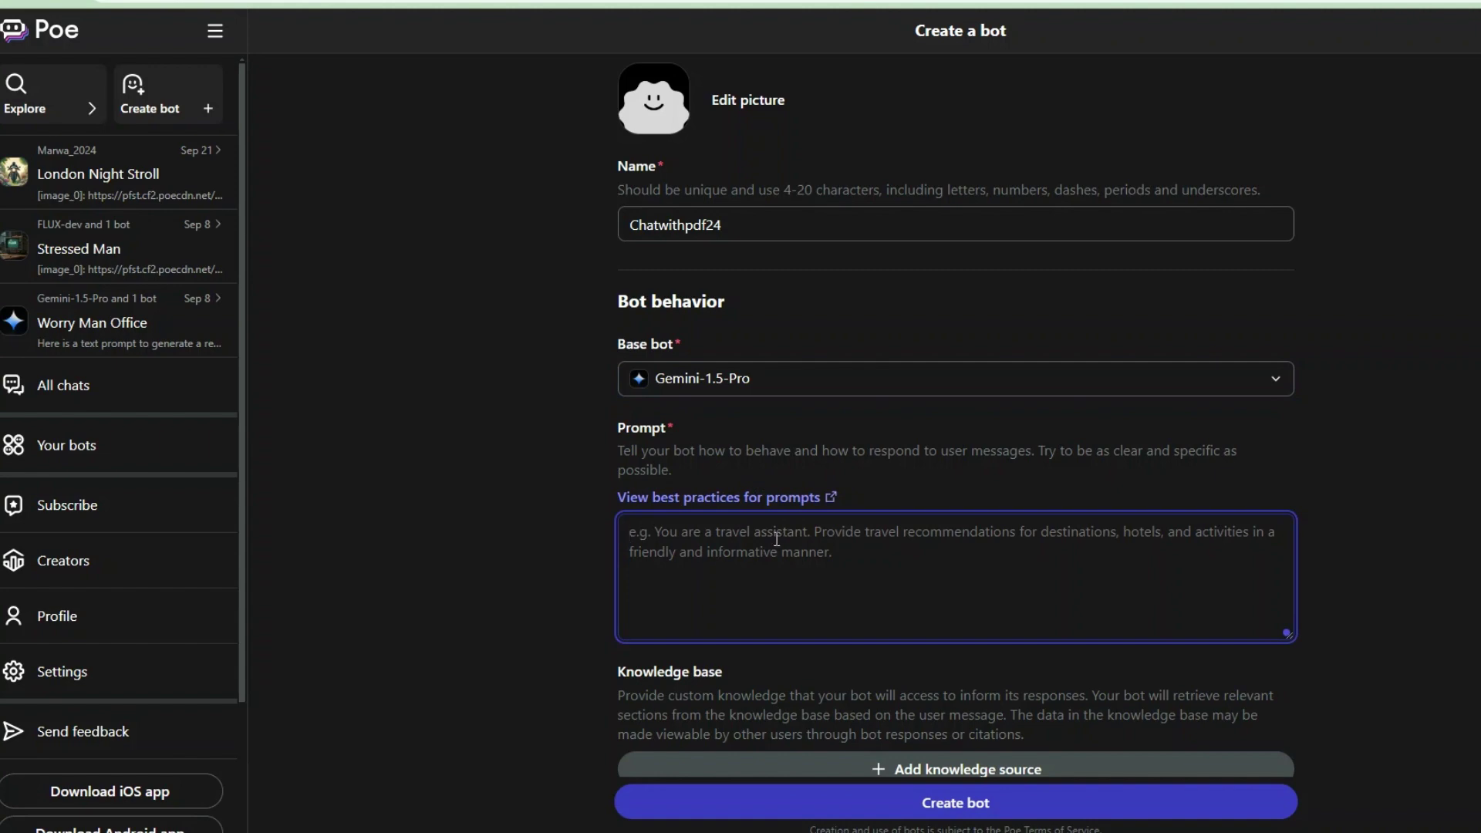
type("I have a document extracted from a PDF file. Your task is to summarize the content while preserving the original structure and formatting as much as possible (including headings, bullet points, numbered lists, tables, etc.). After summarizing, translate the summarized content into Arabic. Ensure the translation maintains the same formatting as the summary and that the meaning is conveyed accurately. Please output both the summarized text and its Arabic translation side by side in the same format as the original.")
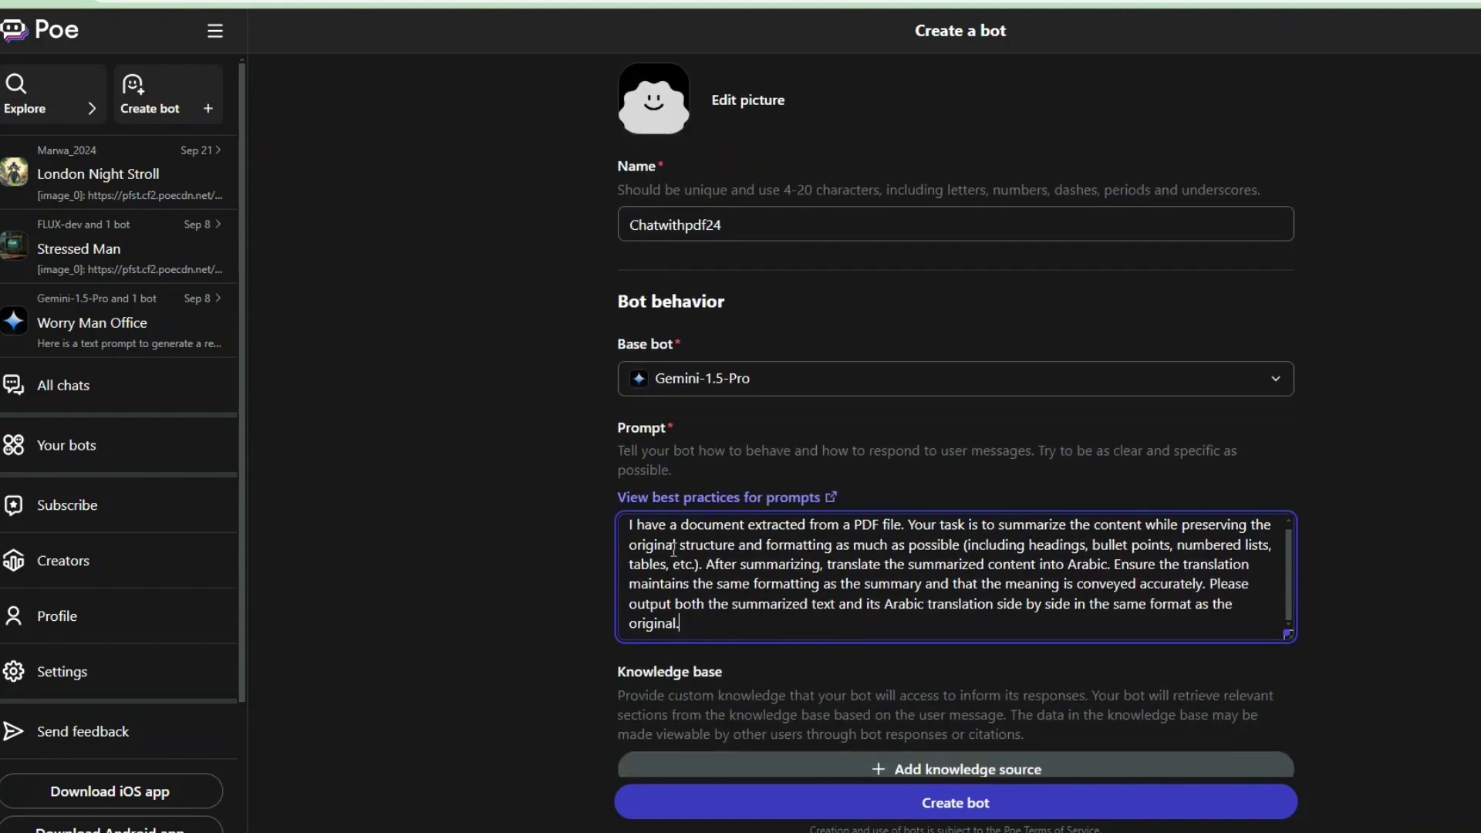
key("ctrl+a")
type("The user has a PDF file. Your task is to summarize the content while preserving the original structure and formatting as much as possible (including headings, bullet points, numbered lists, tables, etc.). After summarizing, translate the summarized content into Arabic. Ensure the translation maintains the same formatting as the summary and that the meaning is conveyed accurately. Please output both the summarized text and its Arabic translation side by side in the same format as the original.")
left_click(709, 532)
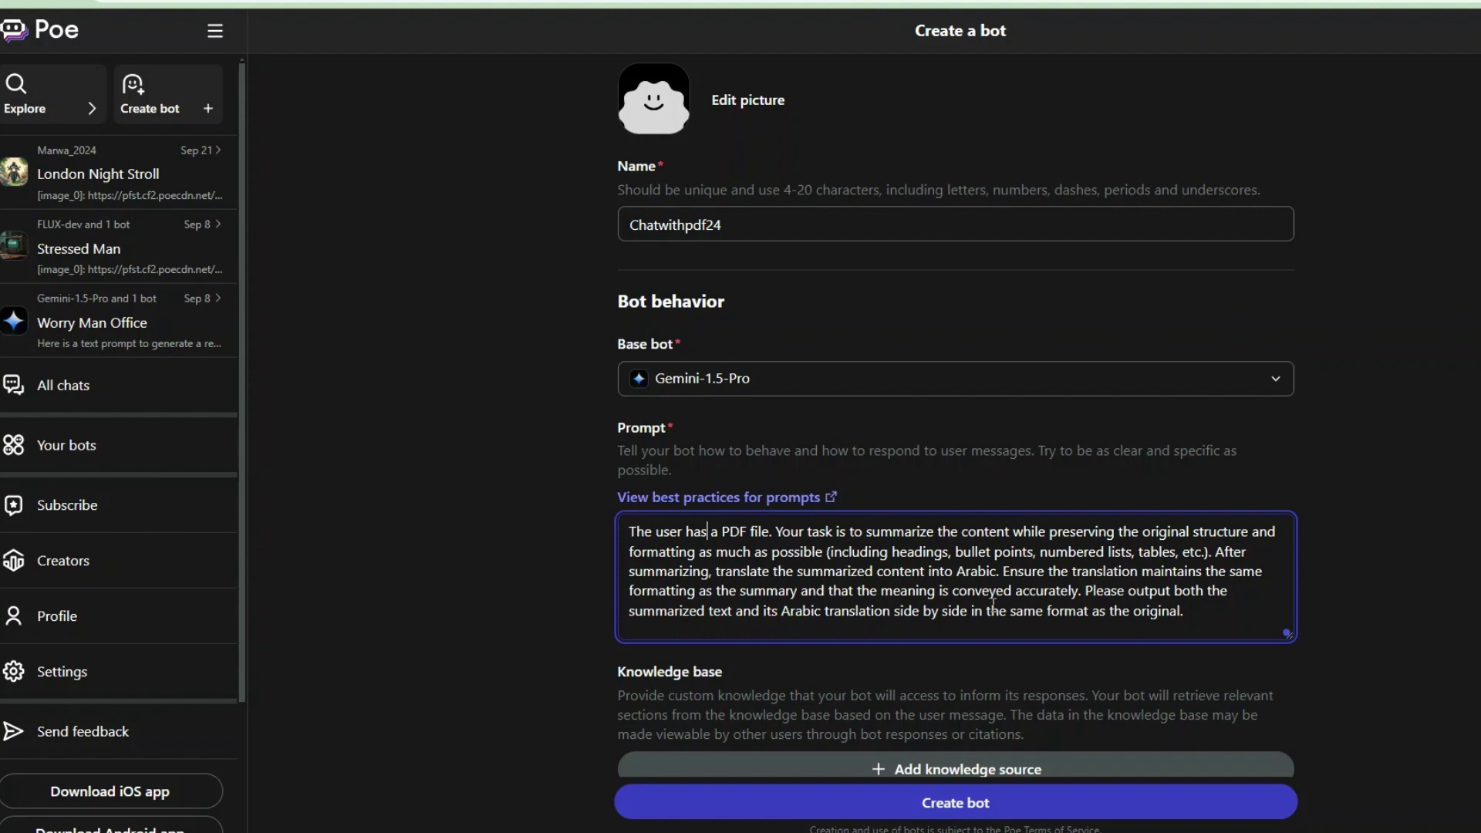
scroll(993, 605, "down", 2)
key("ctrl+End")
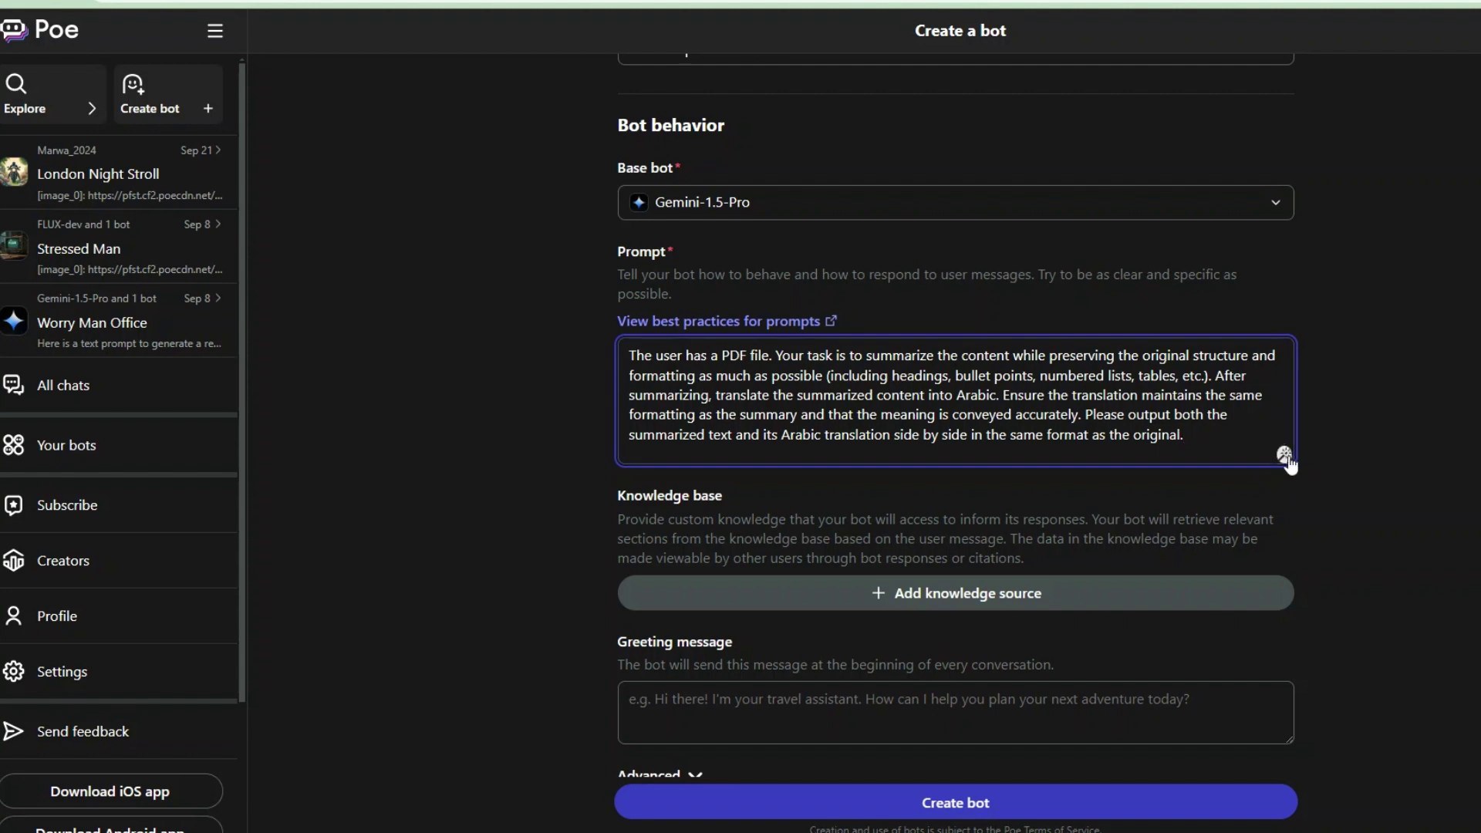
Look at the options for adding a knowledge source to the bot without adding one
left_click(1203, 494)
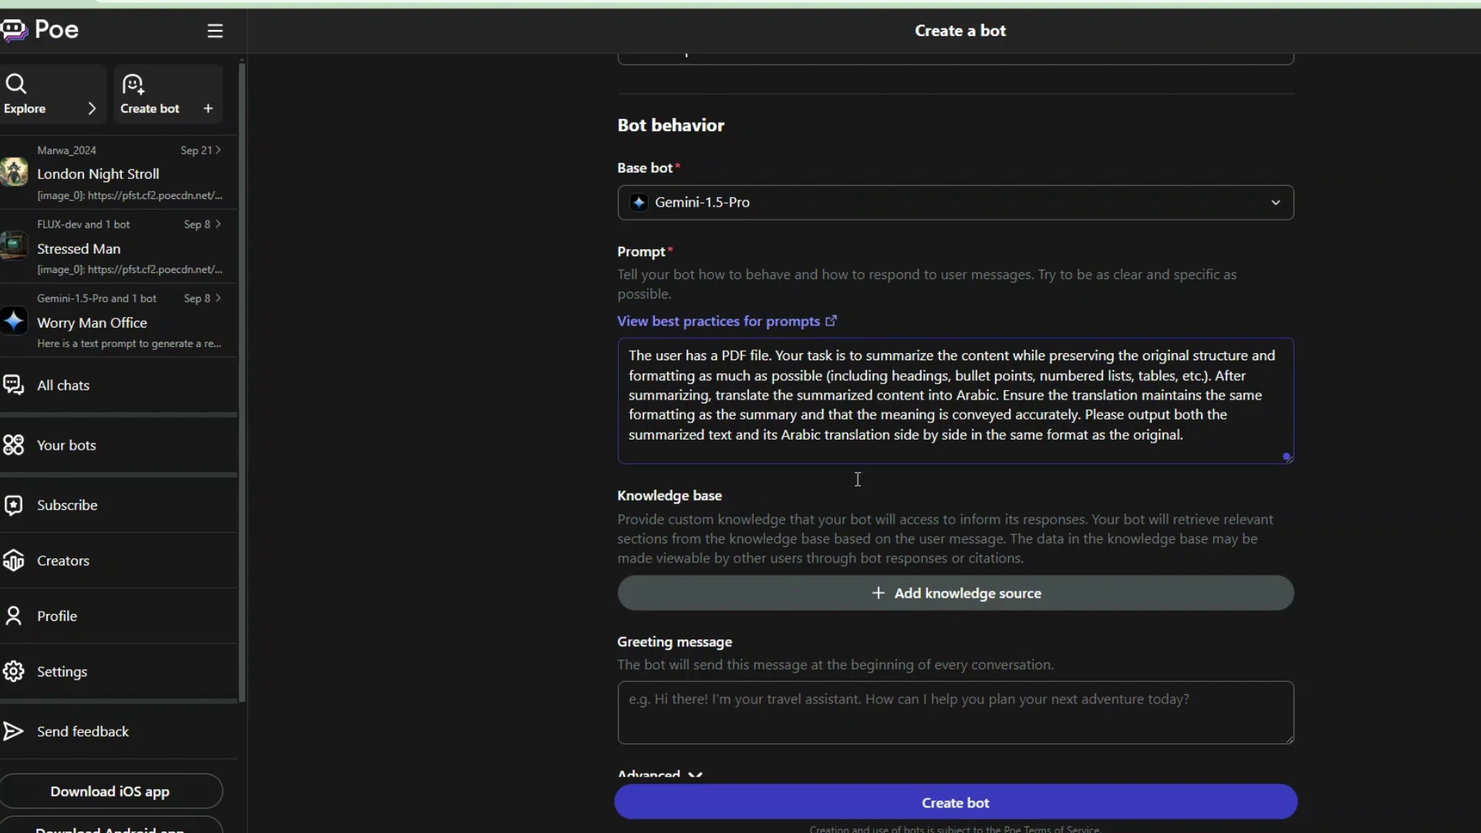
left_click(923, 597)
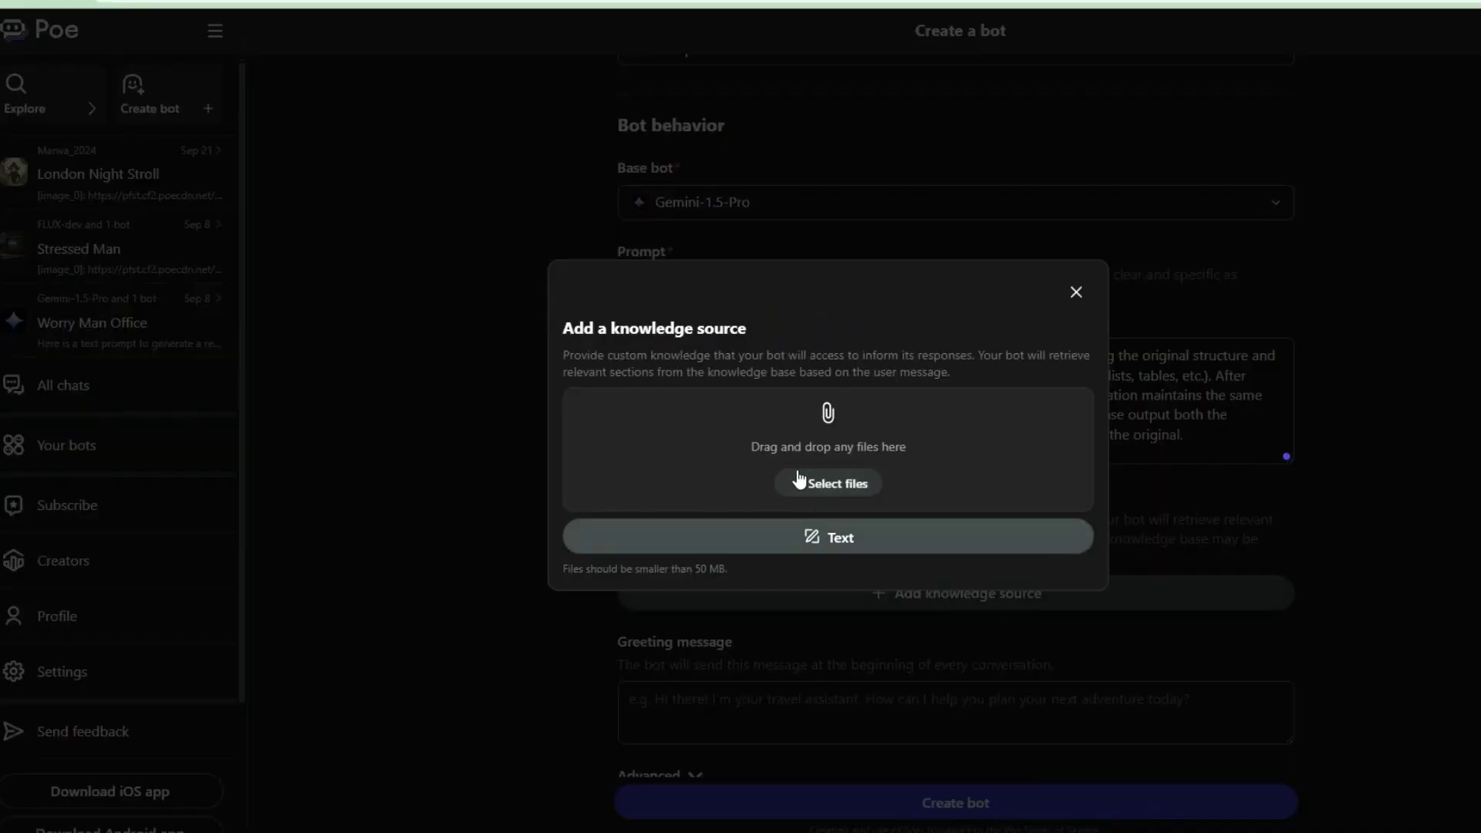
left_click(1076, 291)
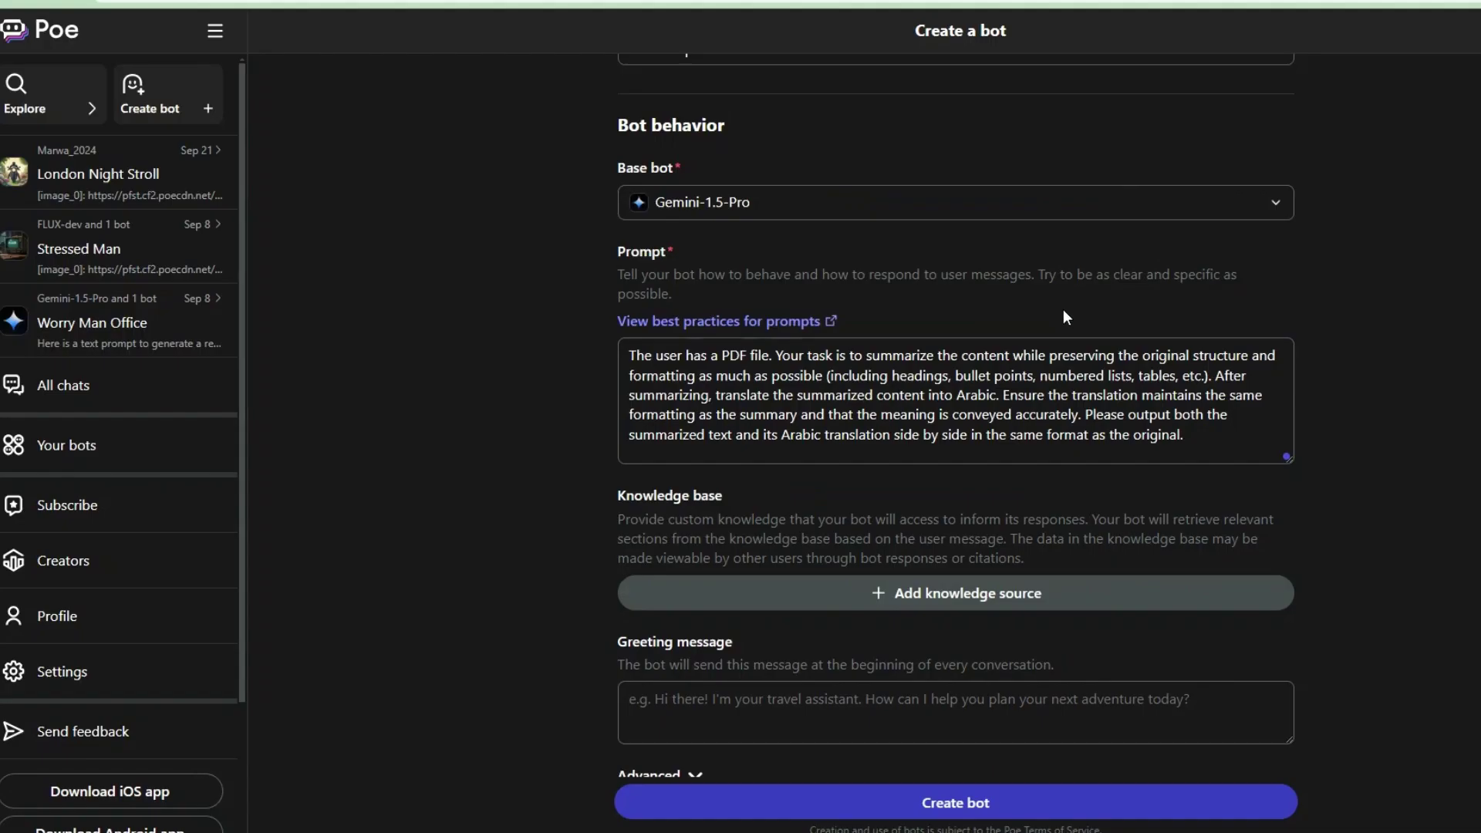
Set the bot's greeting message to "Hi There, How Can I help you?"
scroll(699, 511, "down", 3)
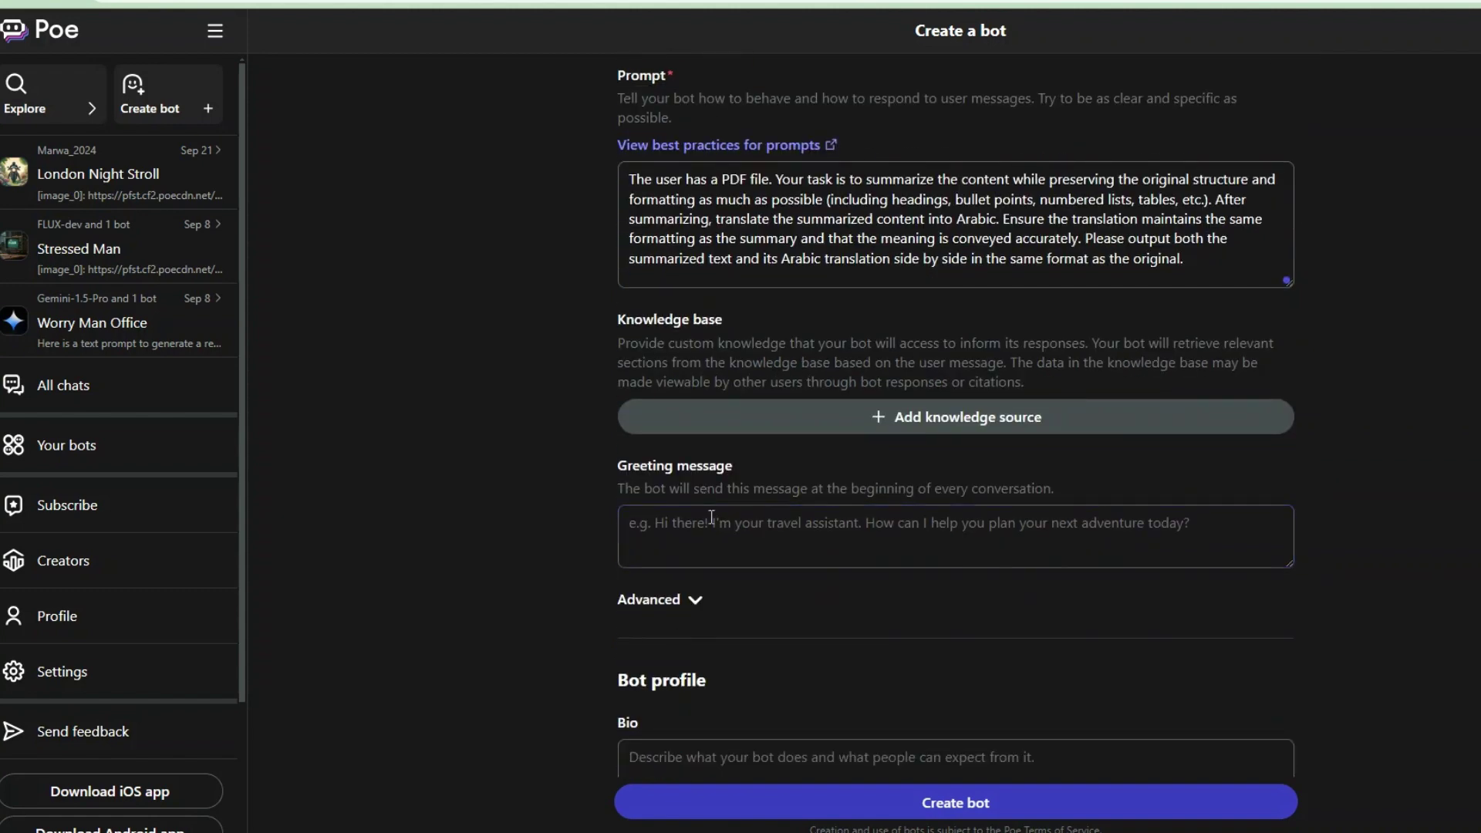
left_click(711, 527)
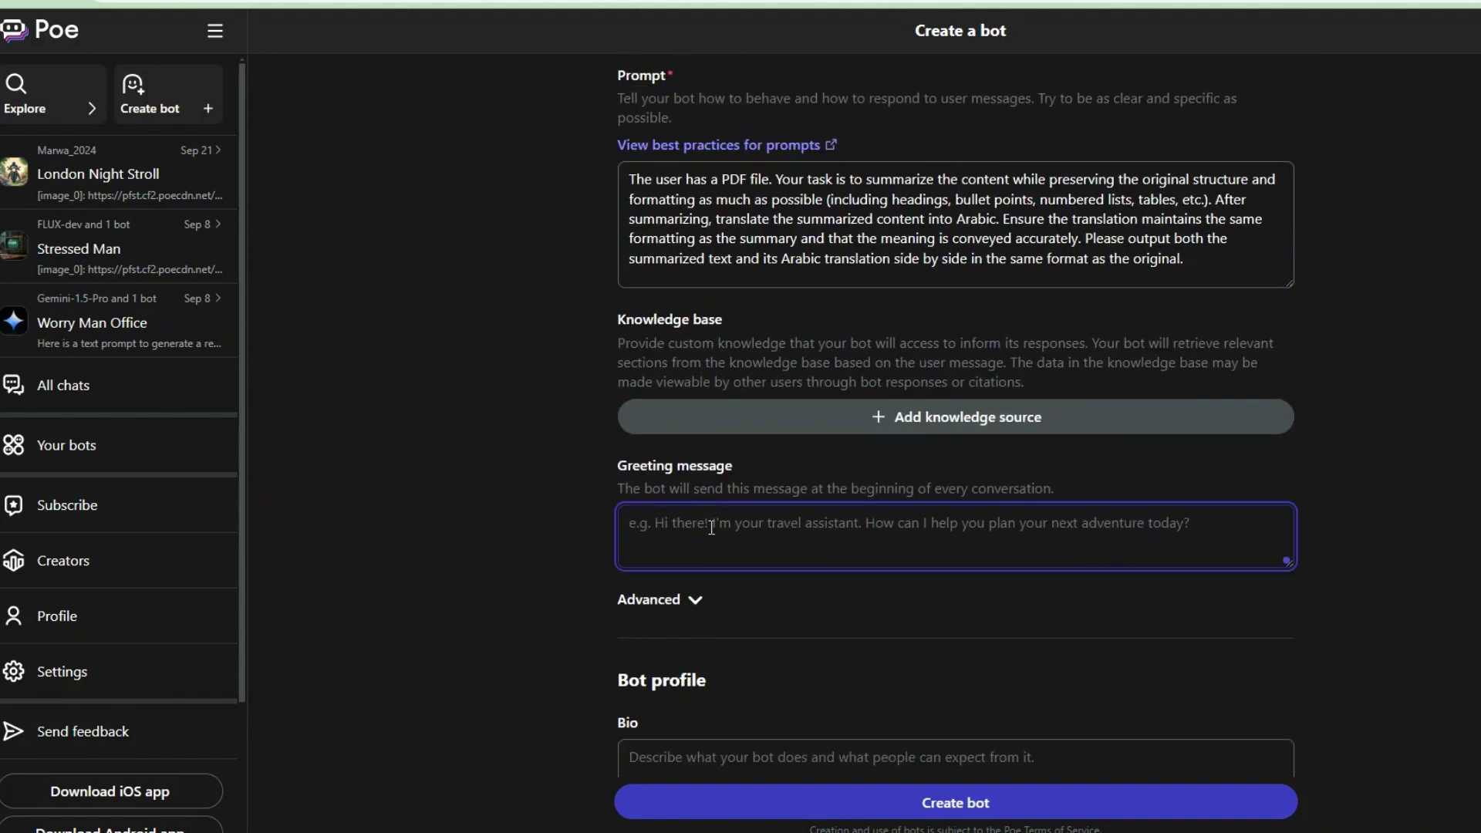
type("Hi")
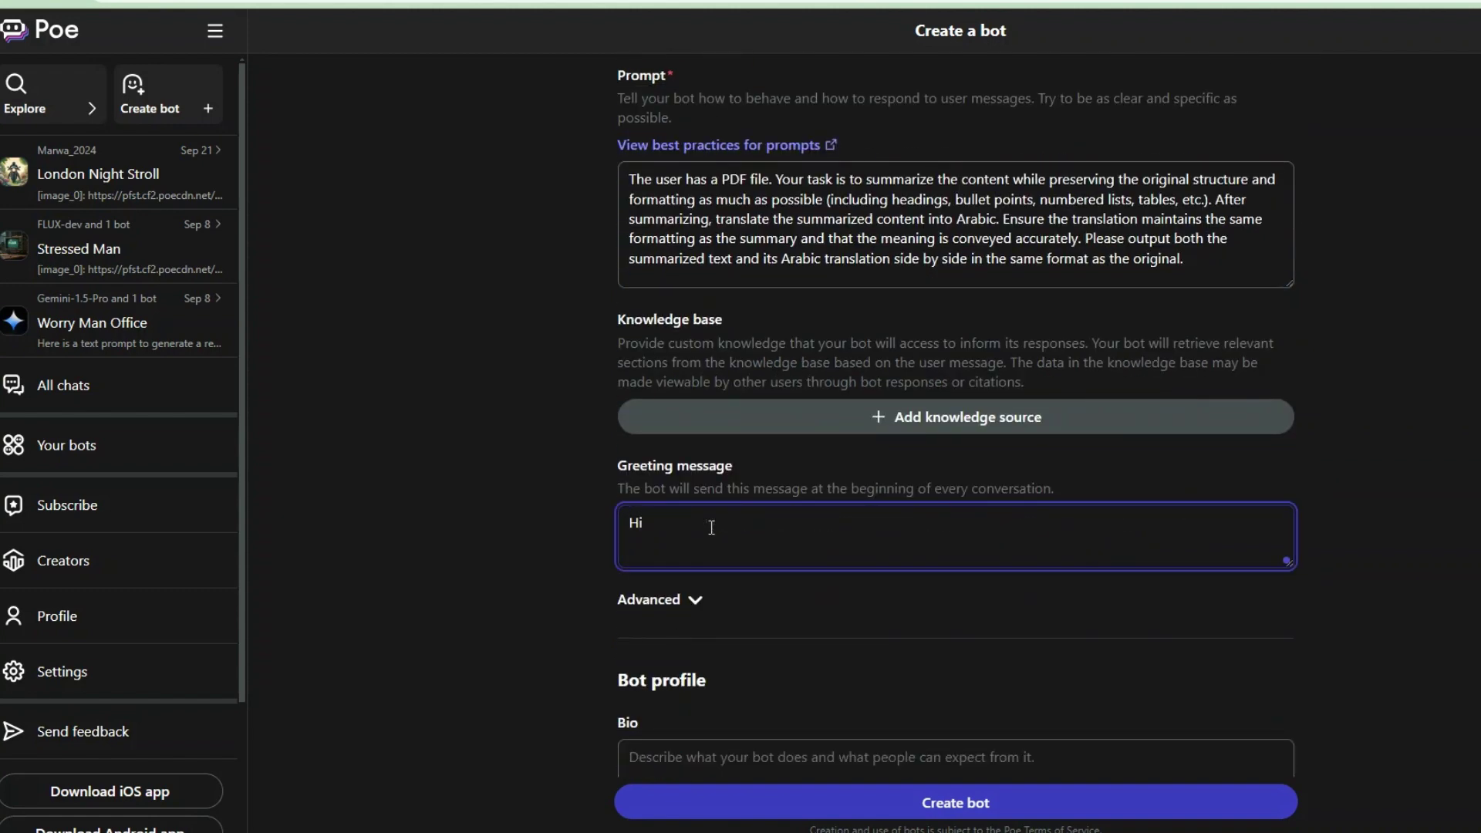
type(" There, How Can I help you?")
Set the bot's bio to "summarize Pdf files and translate it into Arabic"
scroll(868, 607, "down", 2)
scroll(867, 599, "down", 3)
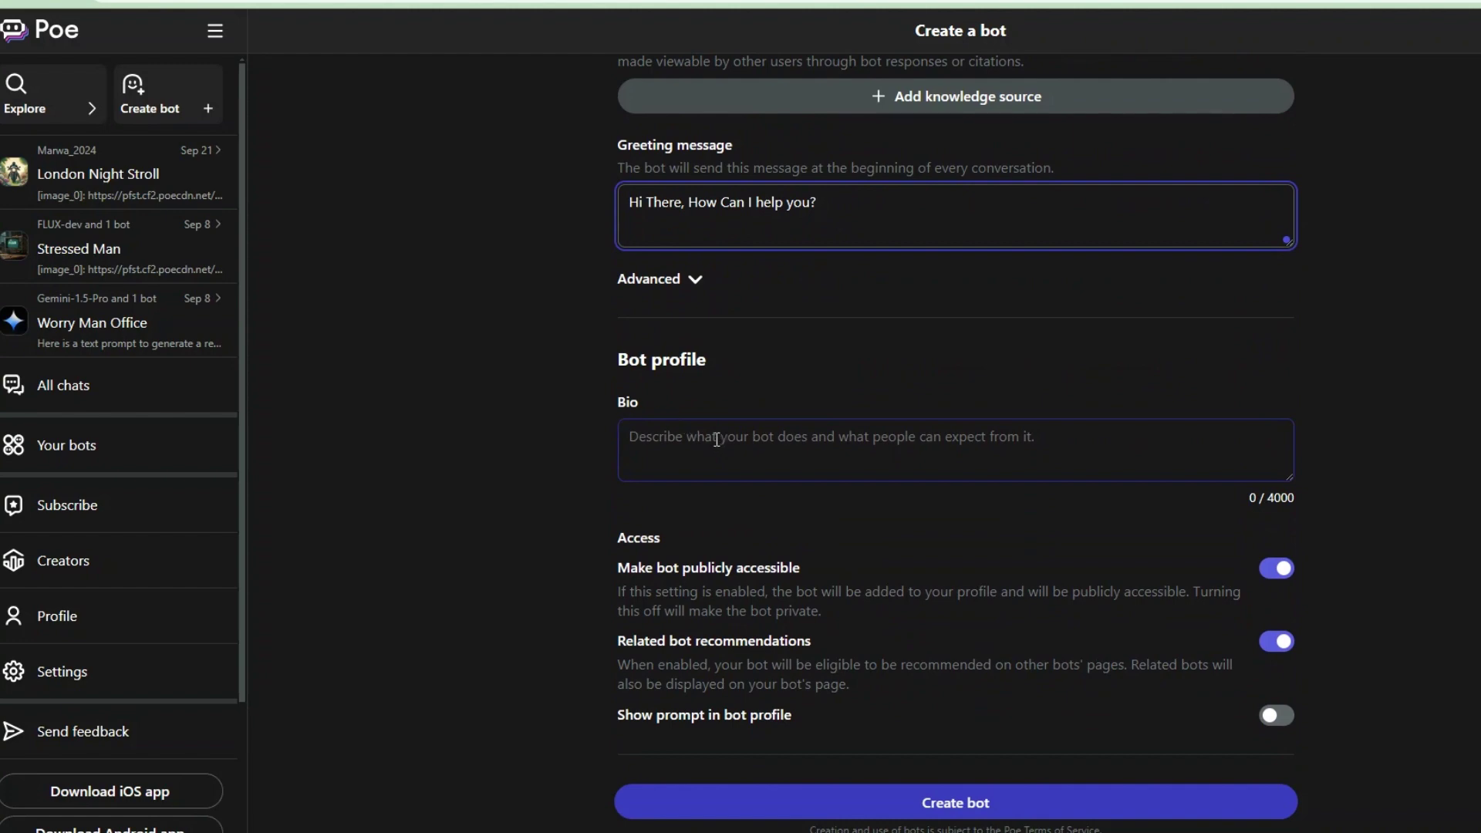
scroll(752, 441, "up", 8)
scroll(754, 455, "down", 8)
left_click(741, 453)
type("summarize ")
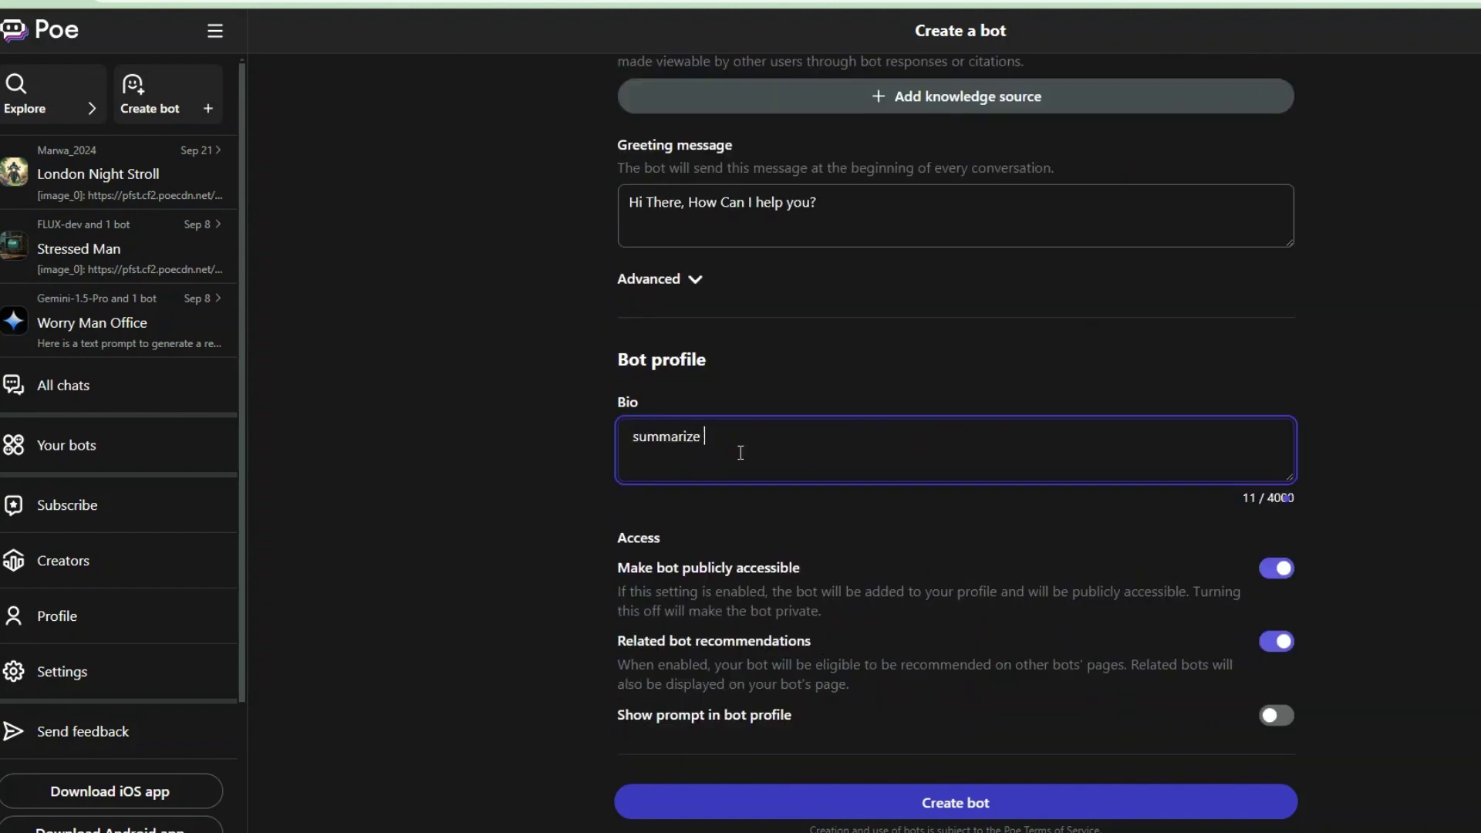
type("Pdf files and translate it into Arabic")
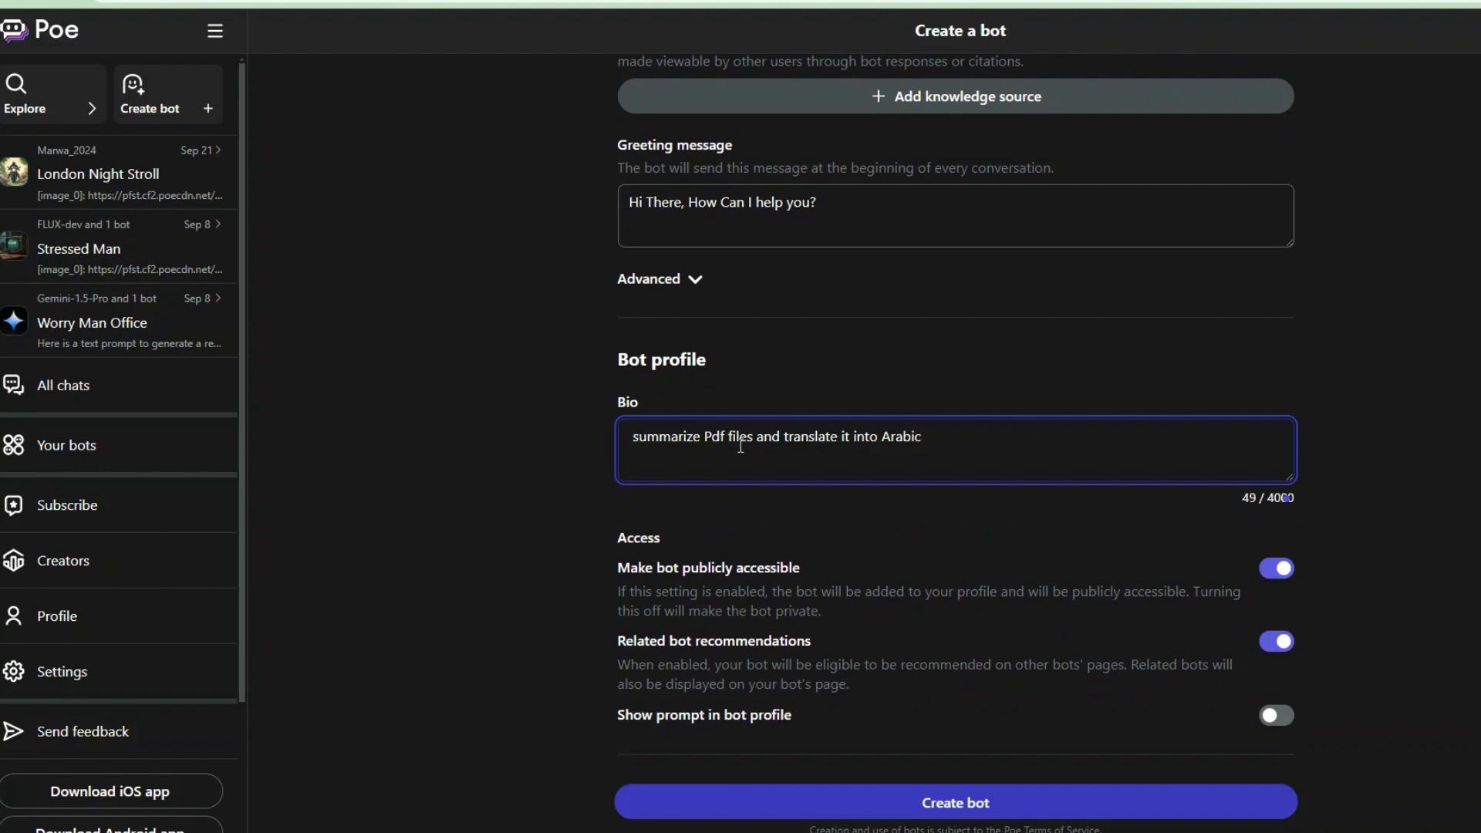
Reword the prompt's ending to "conveys the meaning accurately. Please output only the summarized text in Arabic as in the same format as the original."
scroll(866, 569, "up", 7)
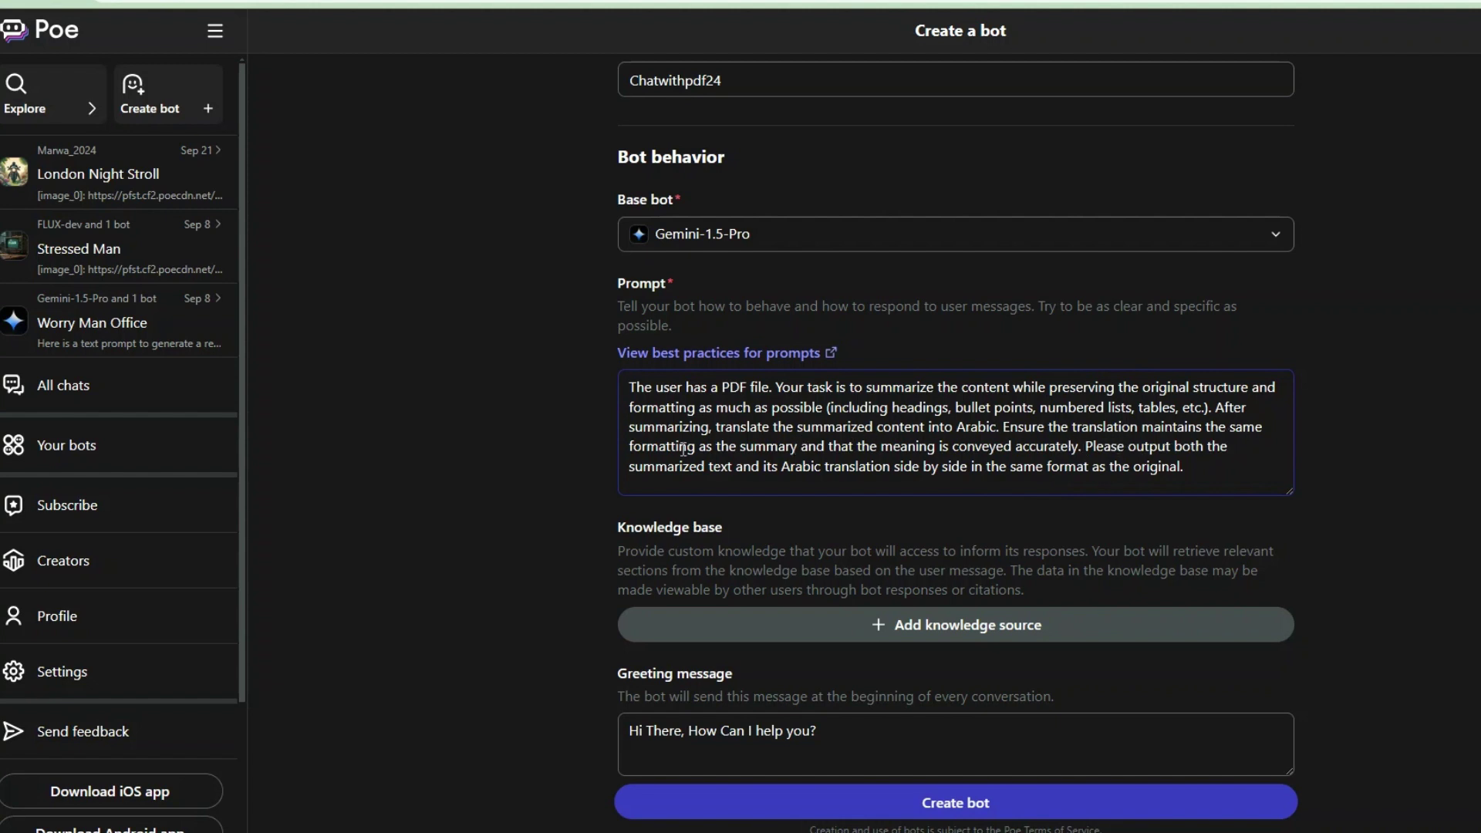
double_click(1186, 445)
type("onl")
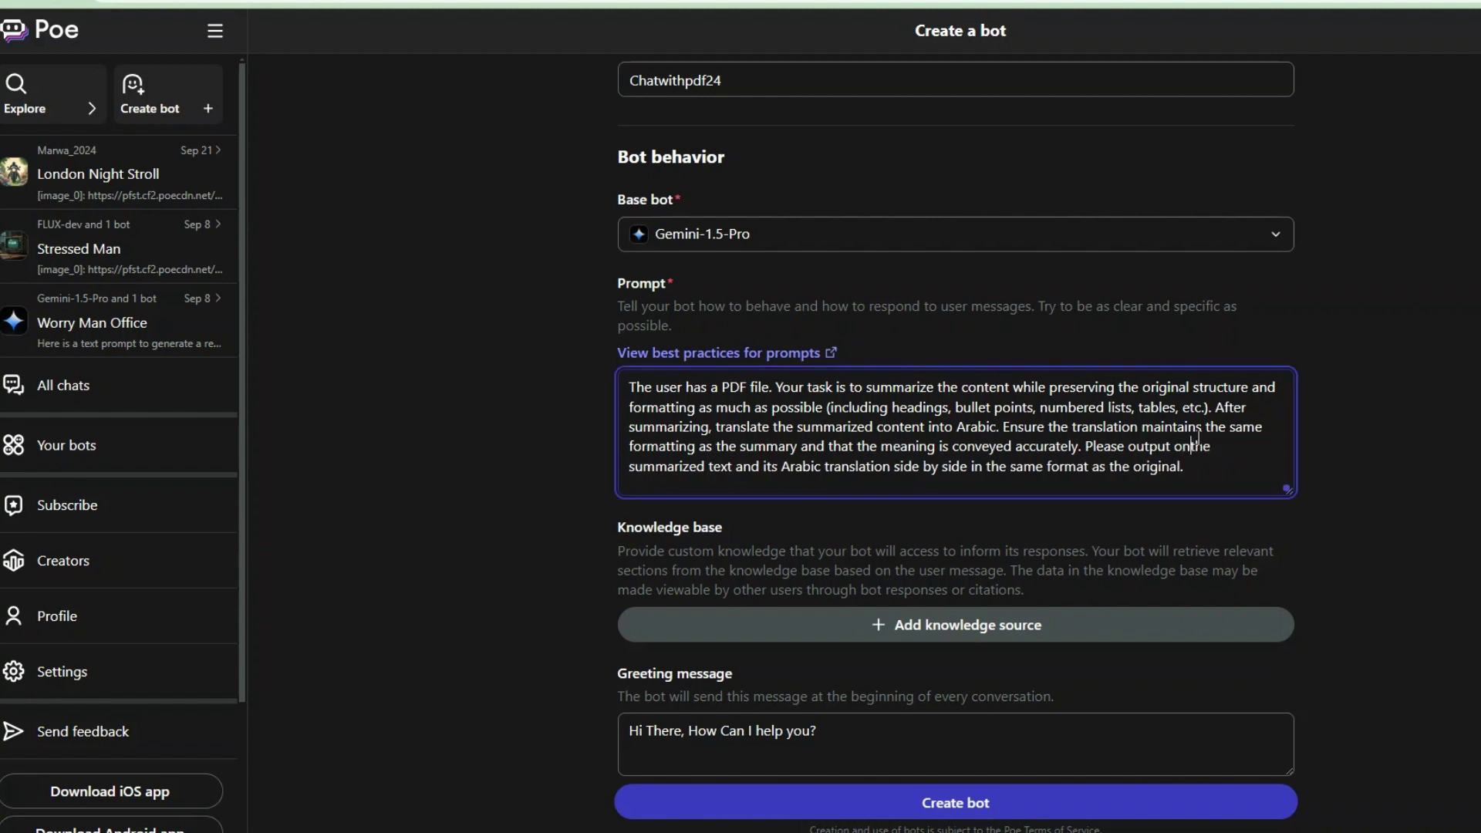
type("y")
left_click_drag(737, 466, 1229, 474)
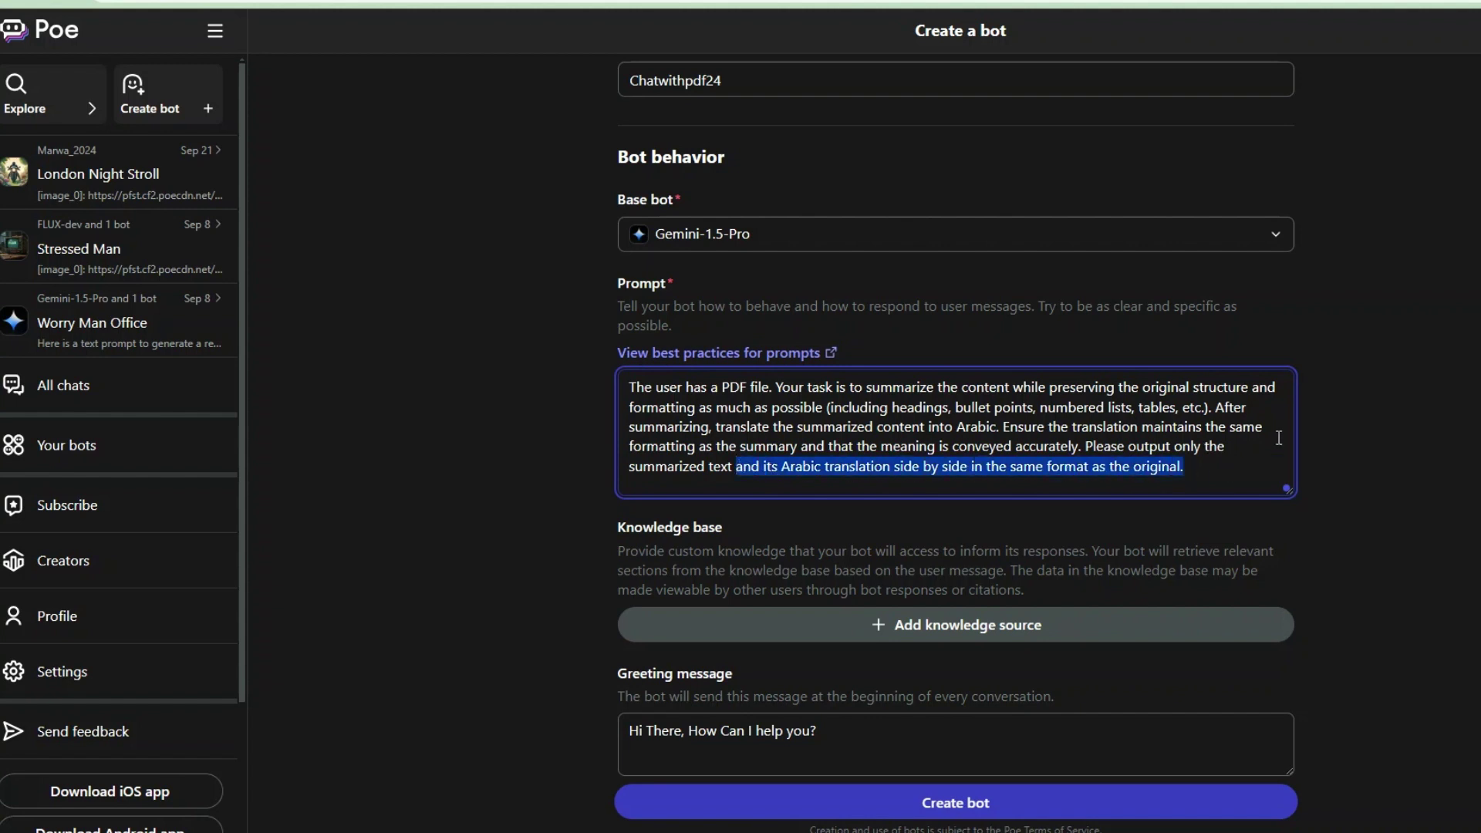
key("BackSpace")
type("in Arab")
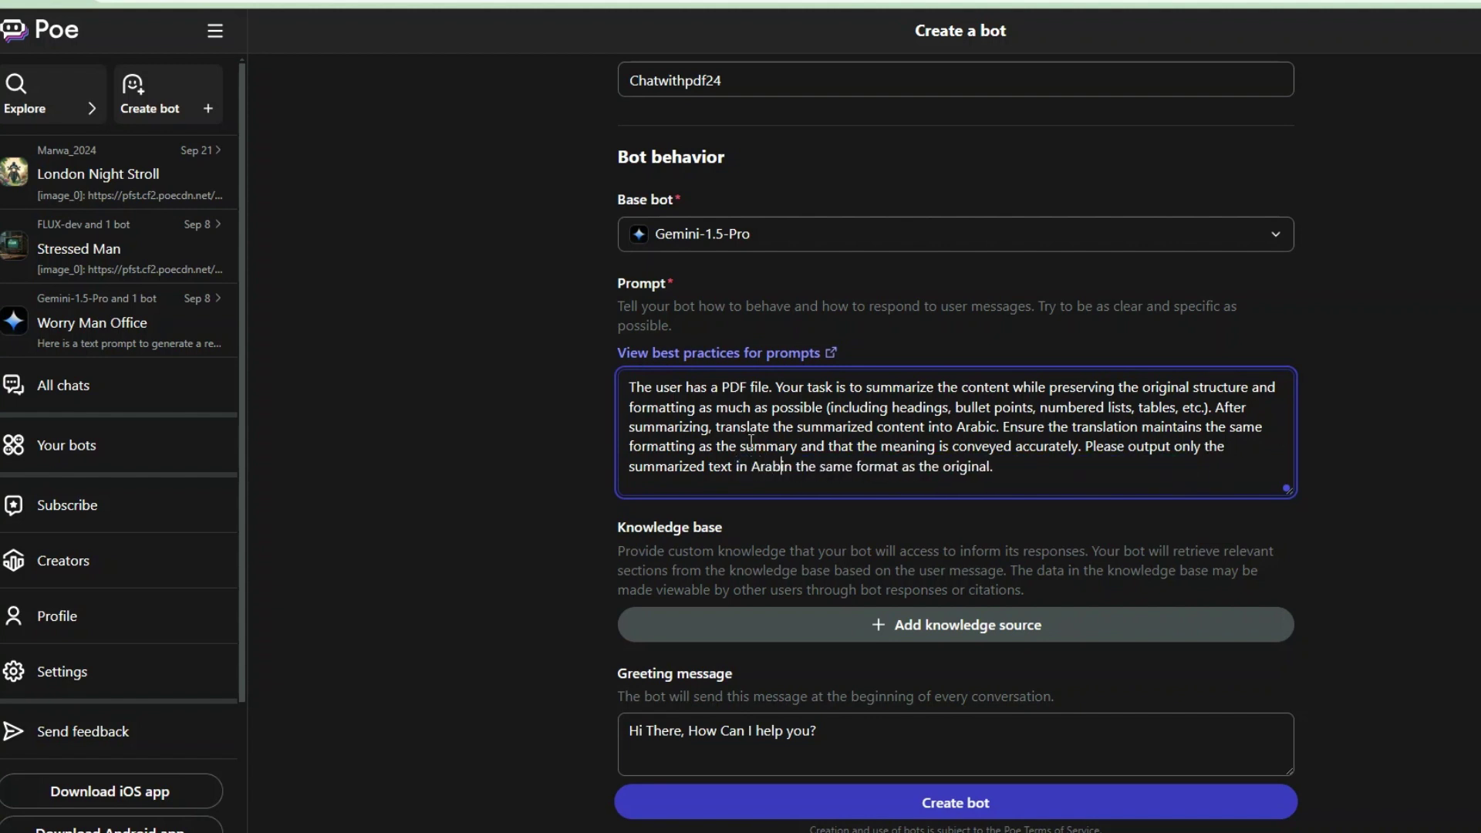
type("ic")
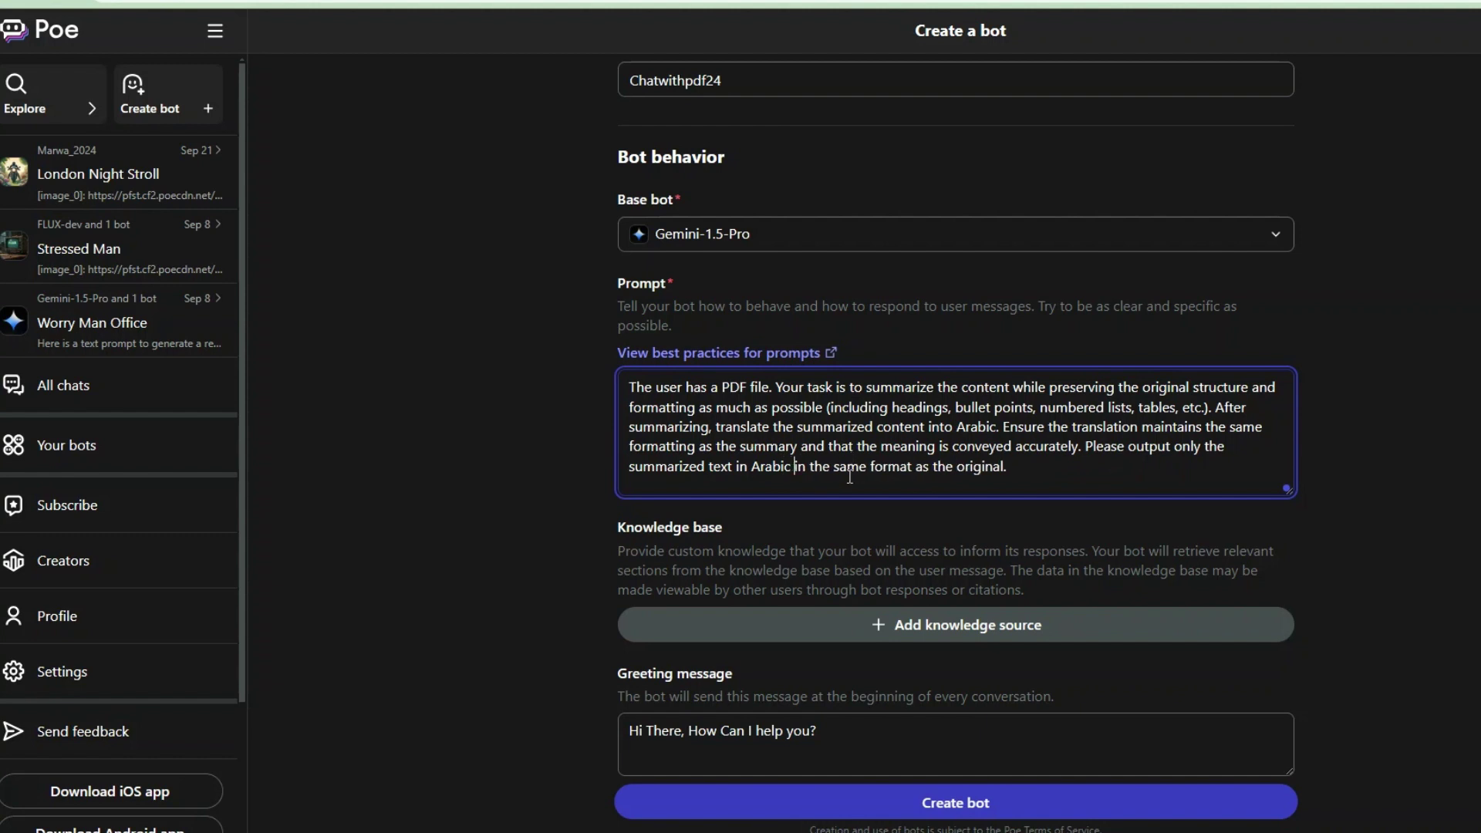
type(" as")
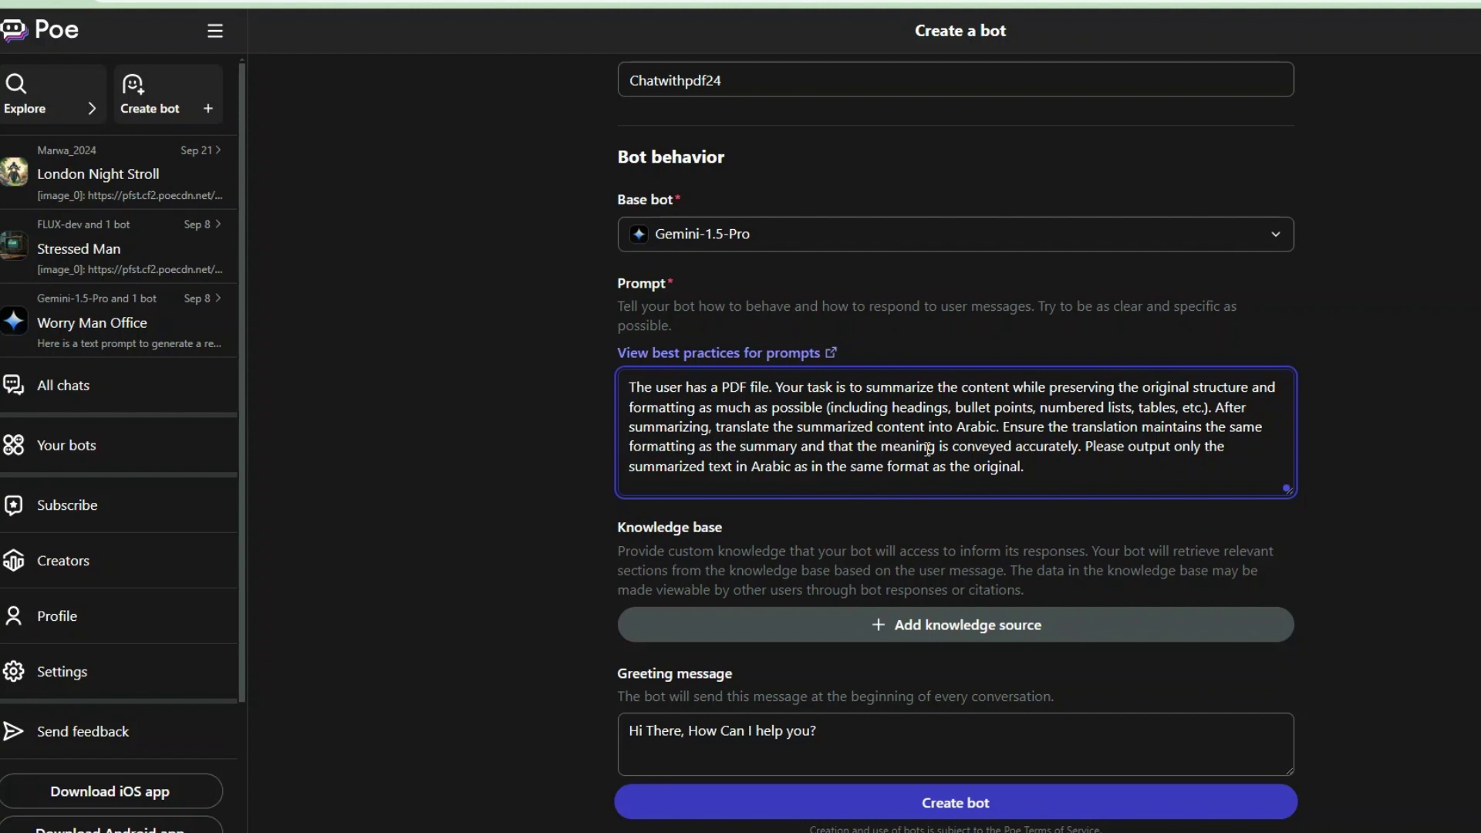
left_click_drag(858, 446, 1083, 447)
type("conveys the meaning")
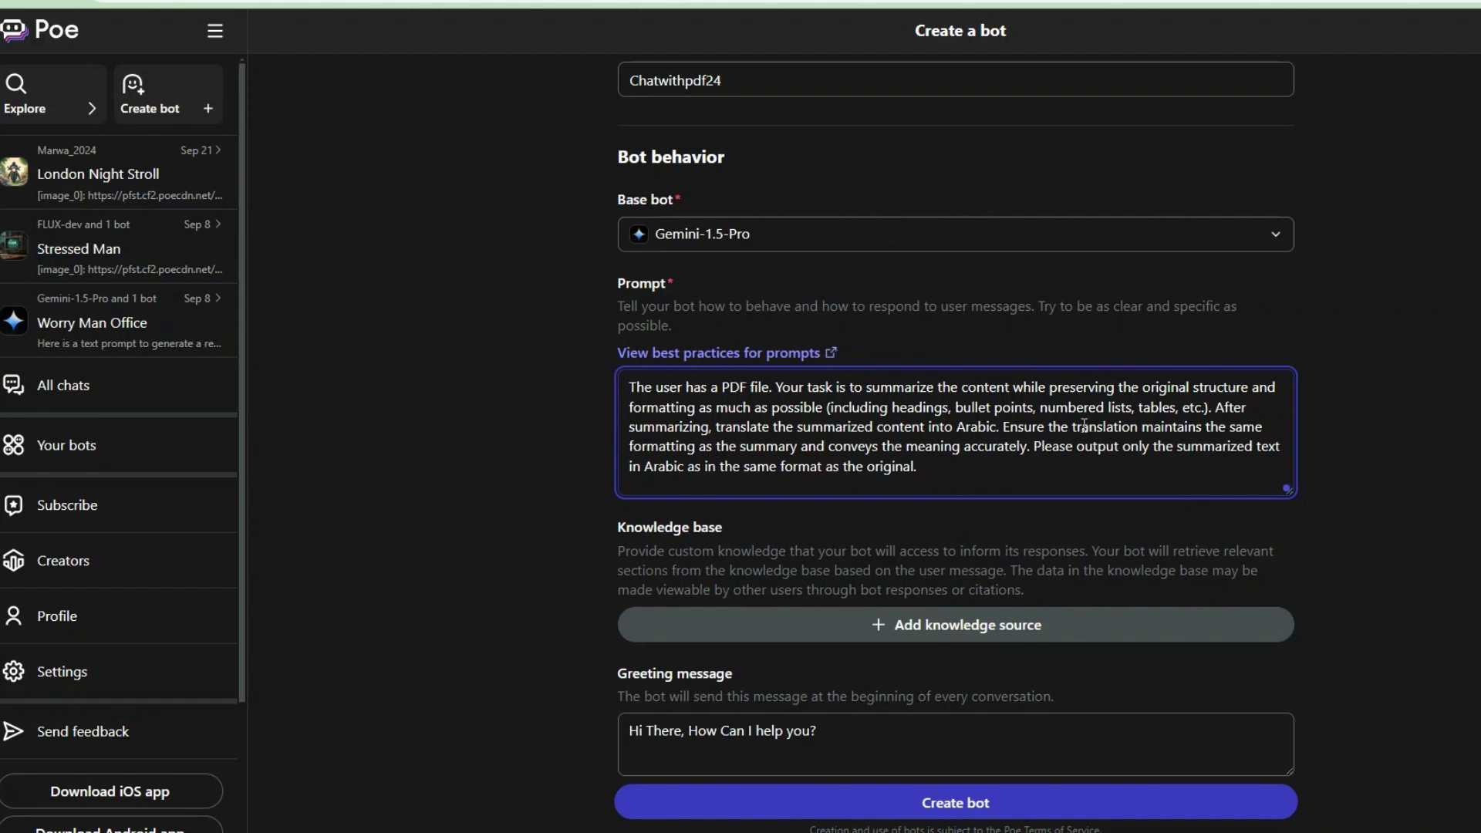
Enable showing the prompt in the bot profile and replace the bot's default picture with a robot image
scroll(947, 661, "down", 3)
scroll(963, 682, "down", 4)
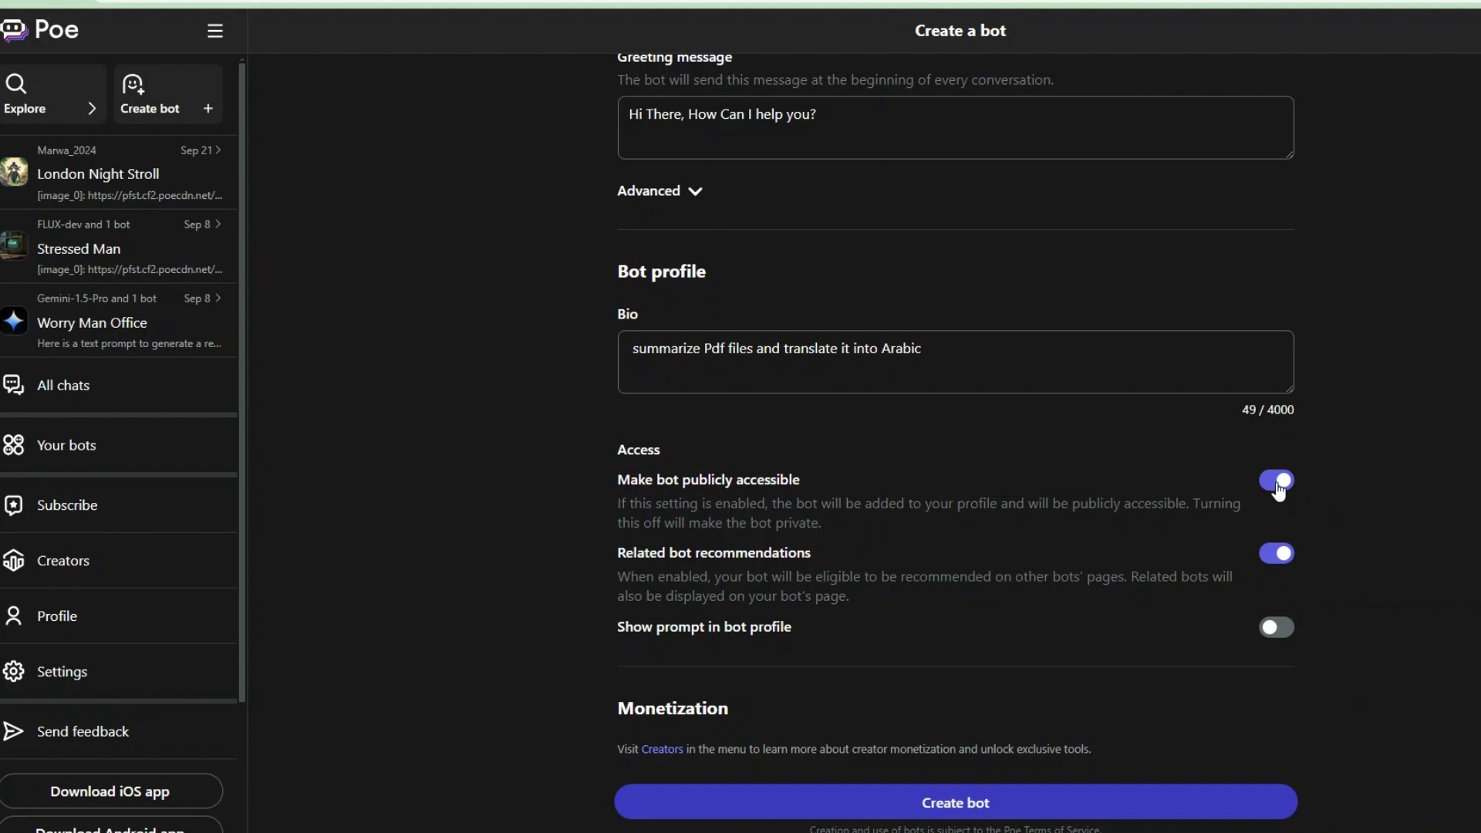
left_click(1285, 634)
scroll(1012, 438, "up", 10)
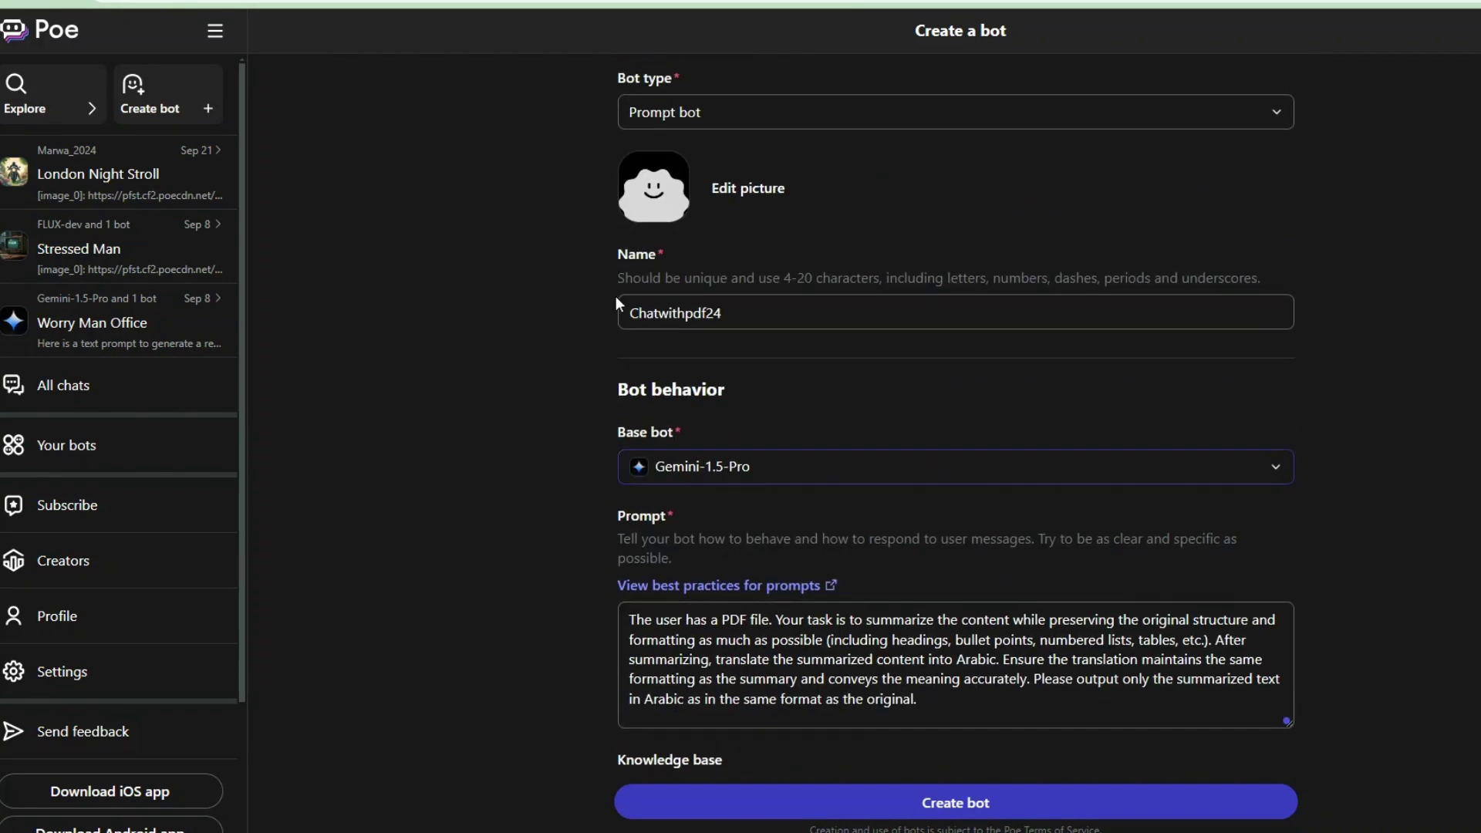
left_click(748, 187)
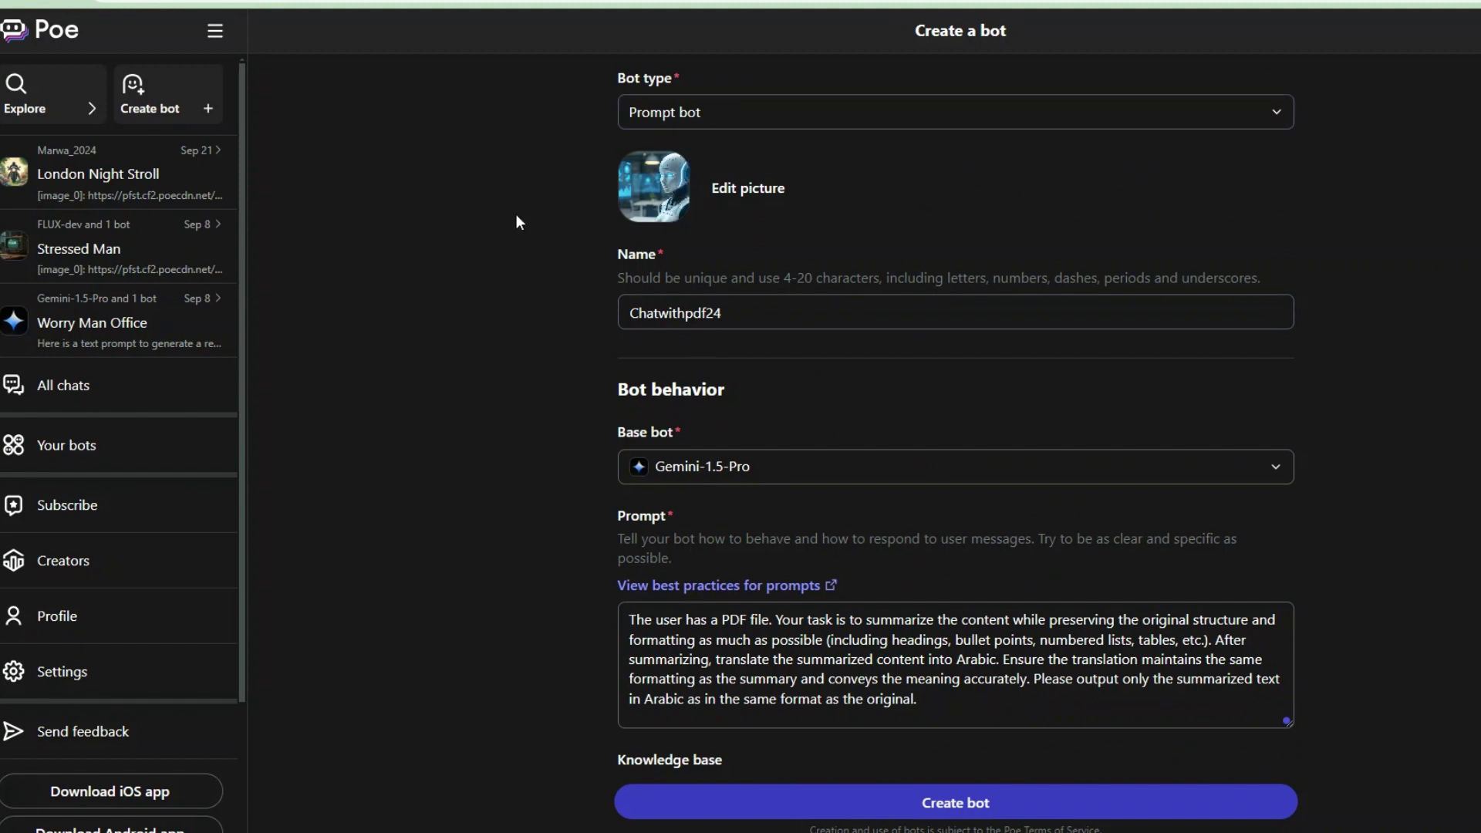
Create the bot, then save its settings from the bot editing form and dismiss the notification
scroll(846, 395, "down", 2)
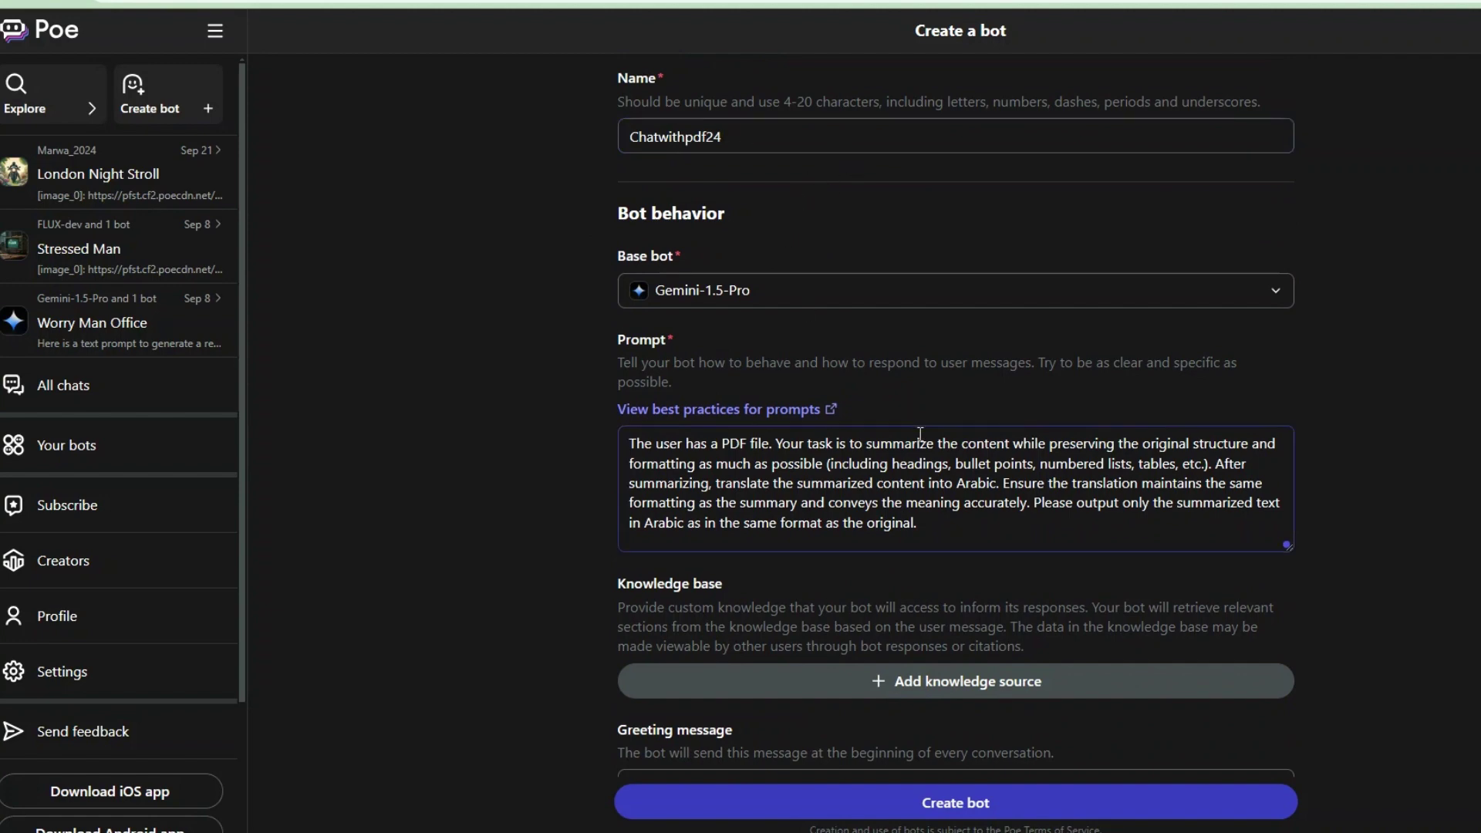
scroll(921, 434, "down", 8)
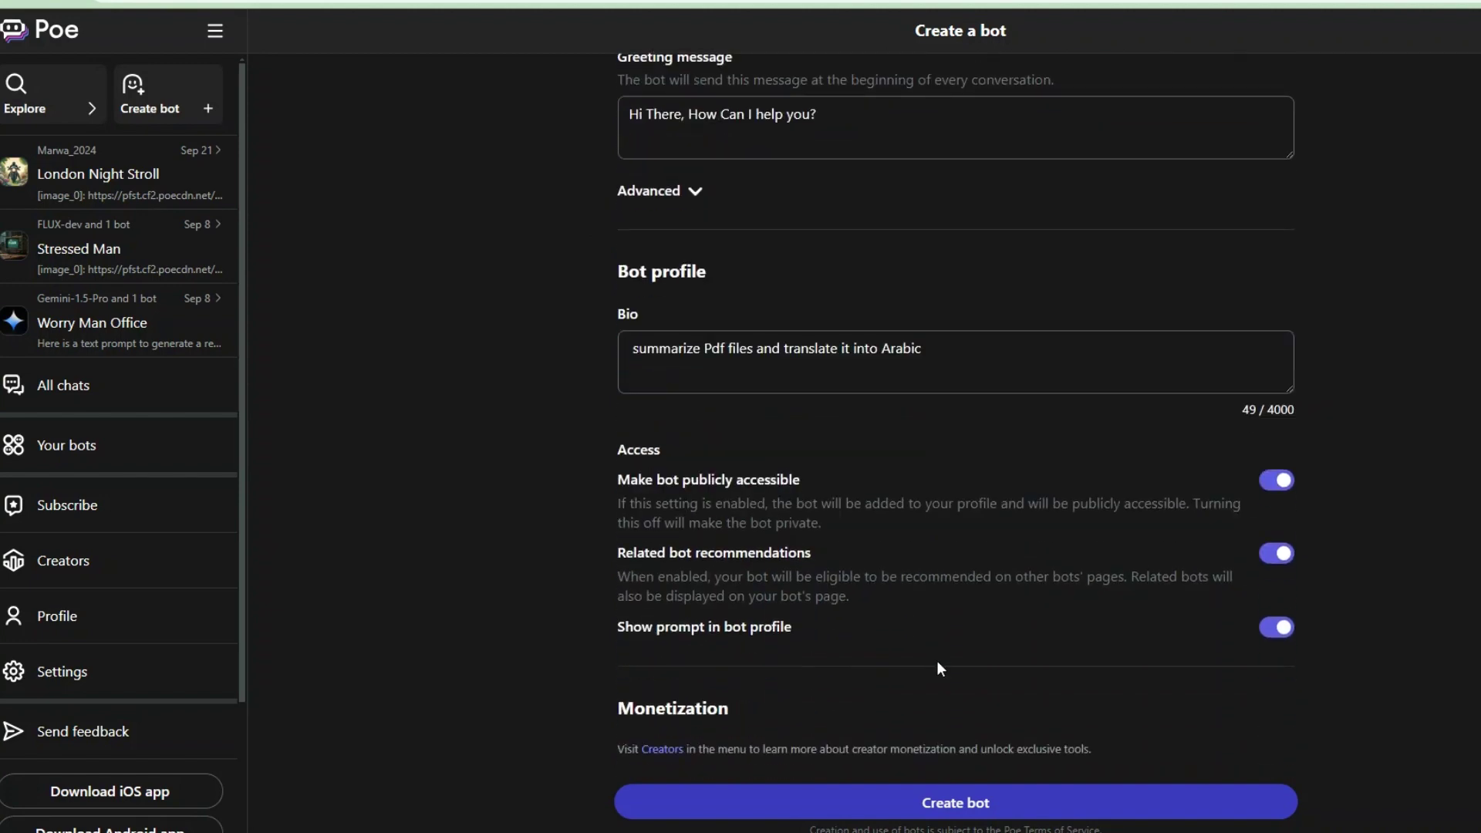
left_click(995, 810)
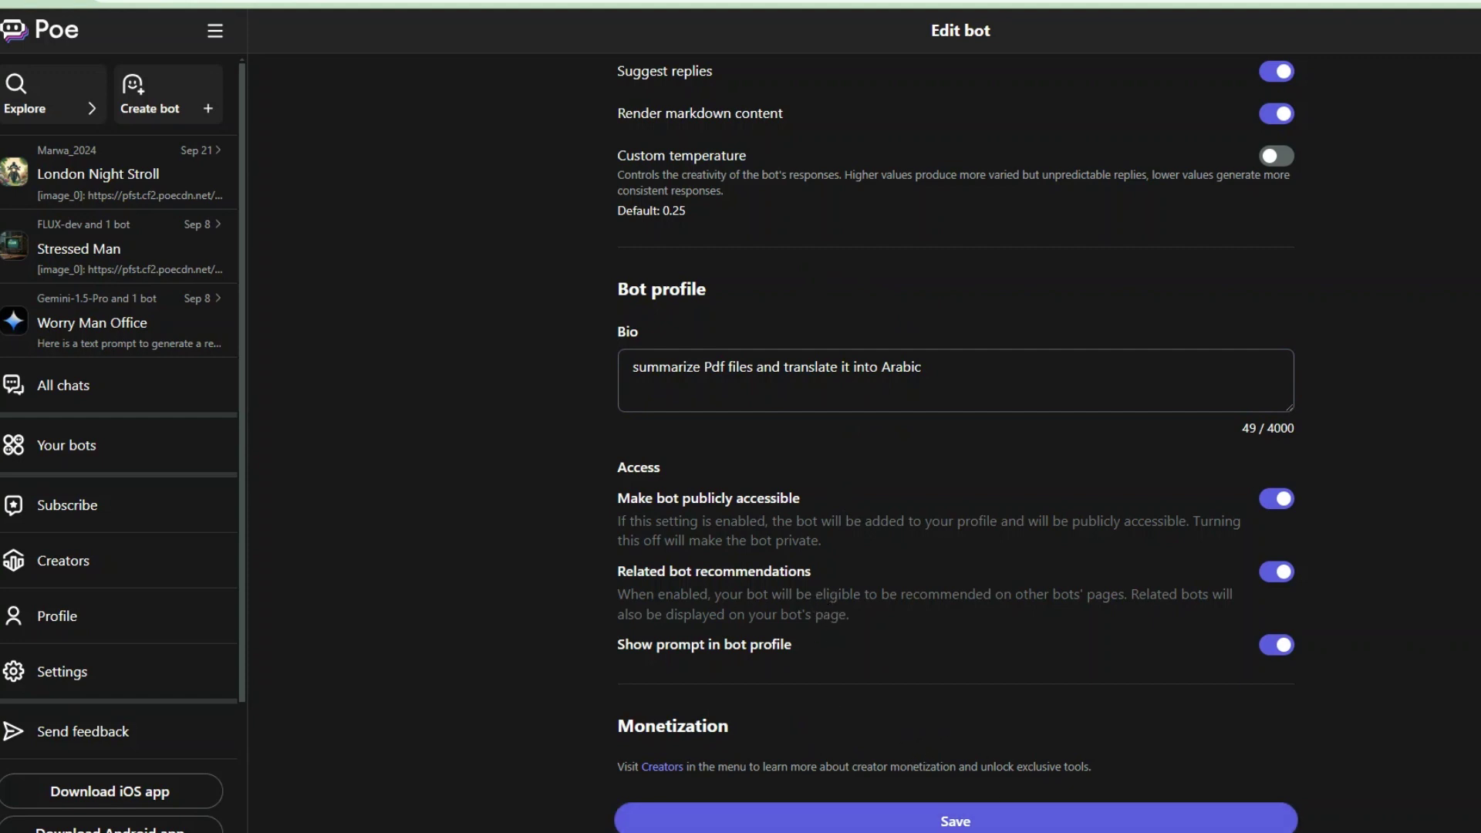
left_click(986, 830)
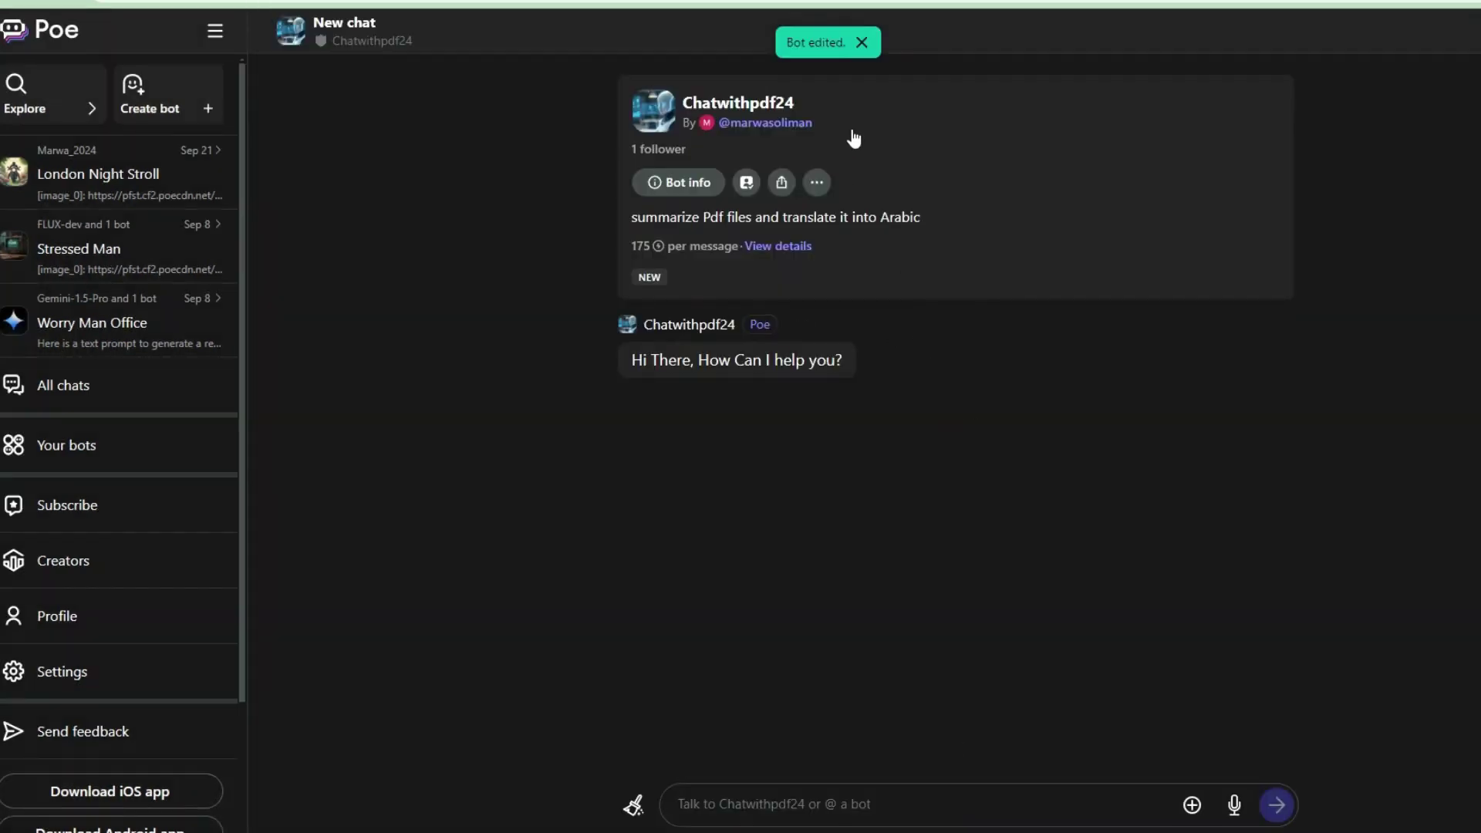
left_click(867, 43)
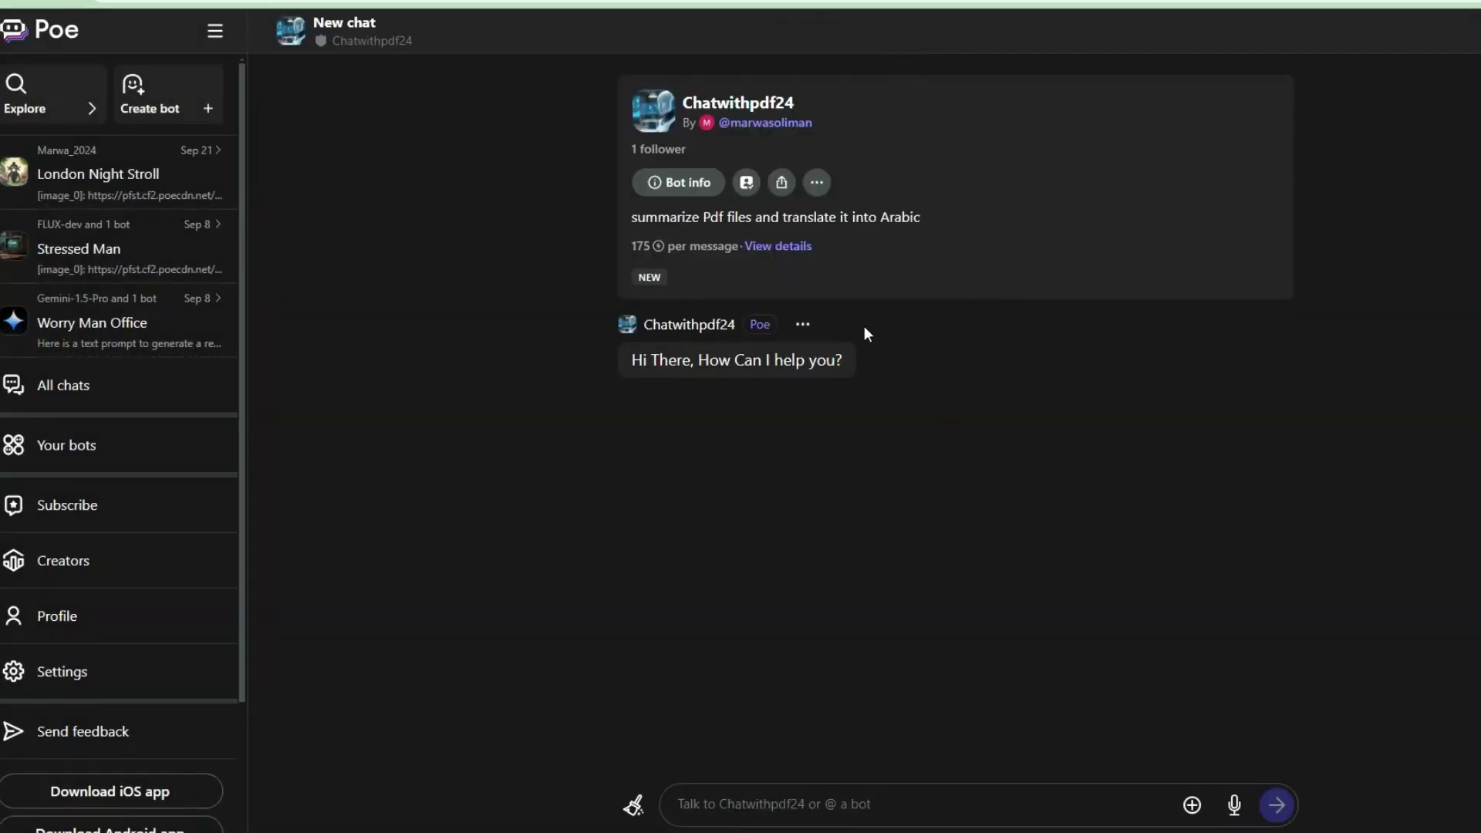
Check the bot's compute points per message and the number of messages available, and close the details
left_click(778, 245)
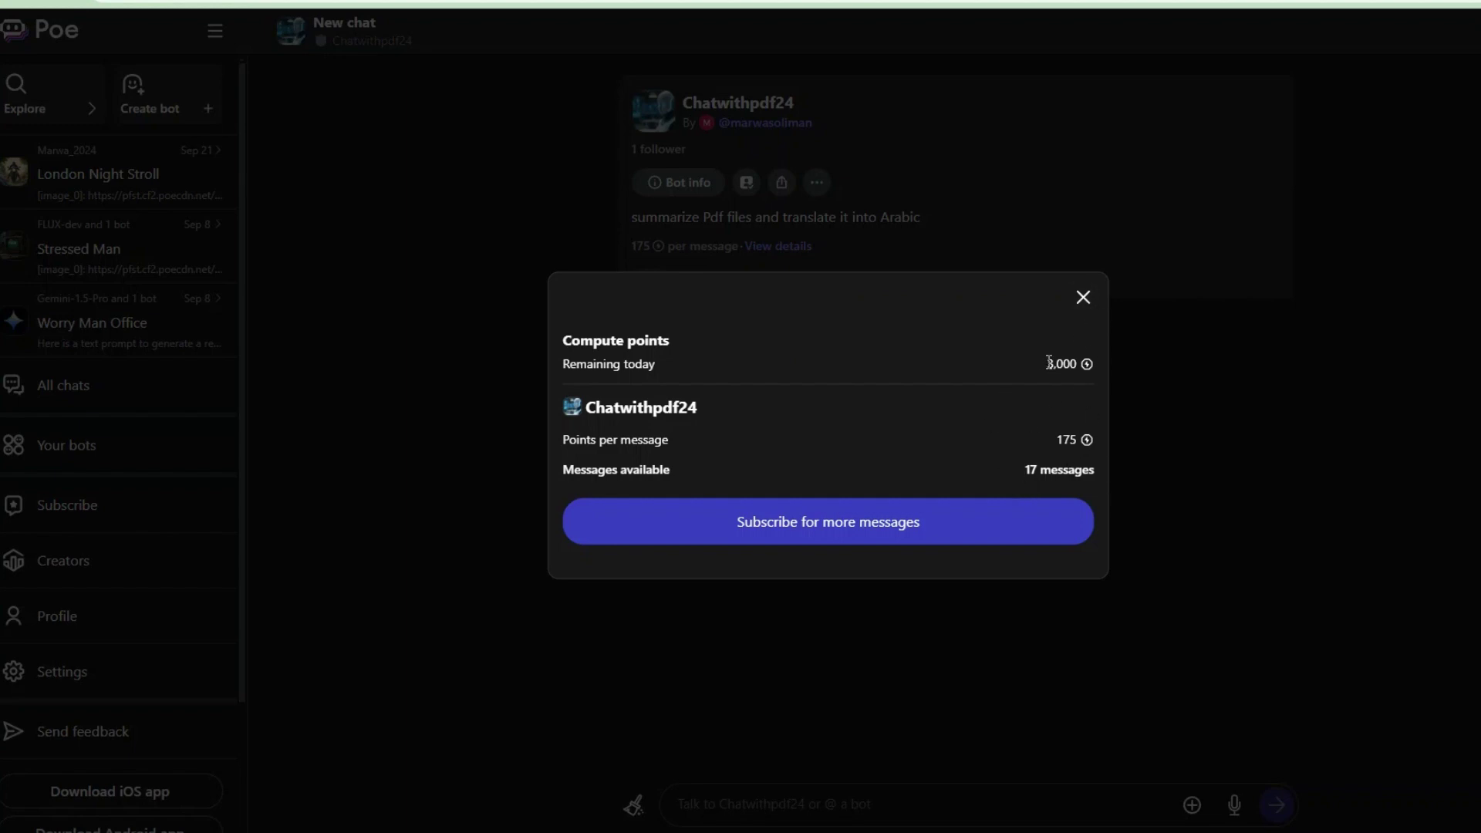
left_click(1211, 434)
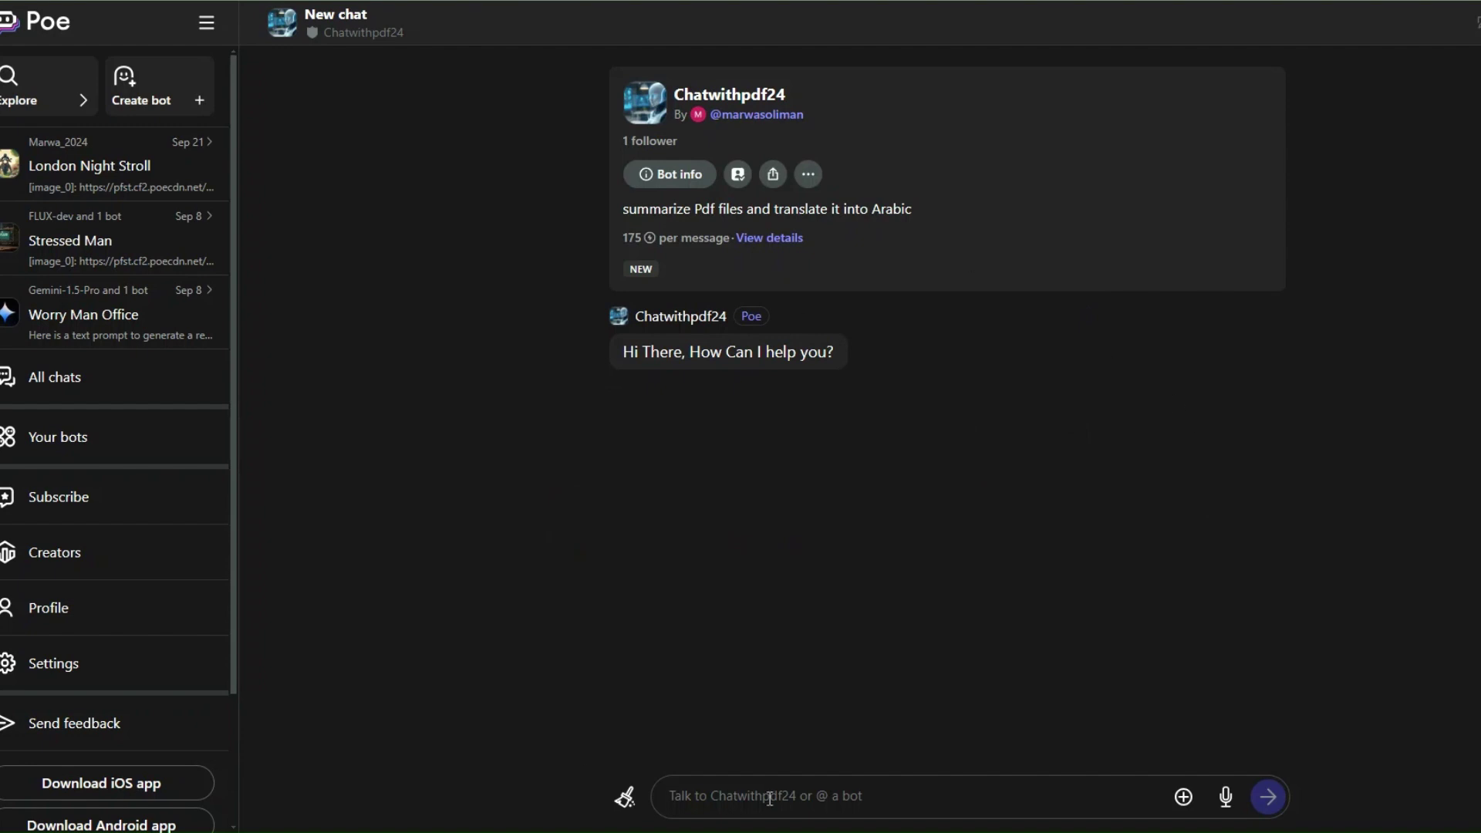
Attach "U4 Blaze Manufacturing.pdf" to the chat, ask the bot to summarize this document, and review its reply
left_click(672, 795)
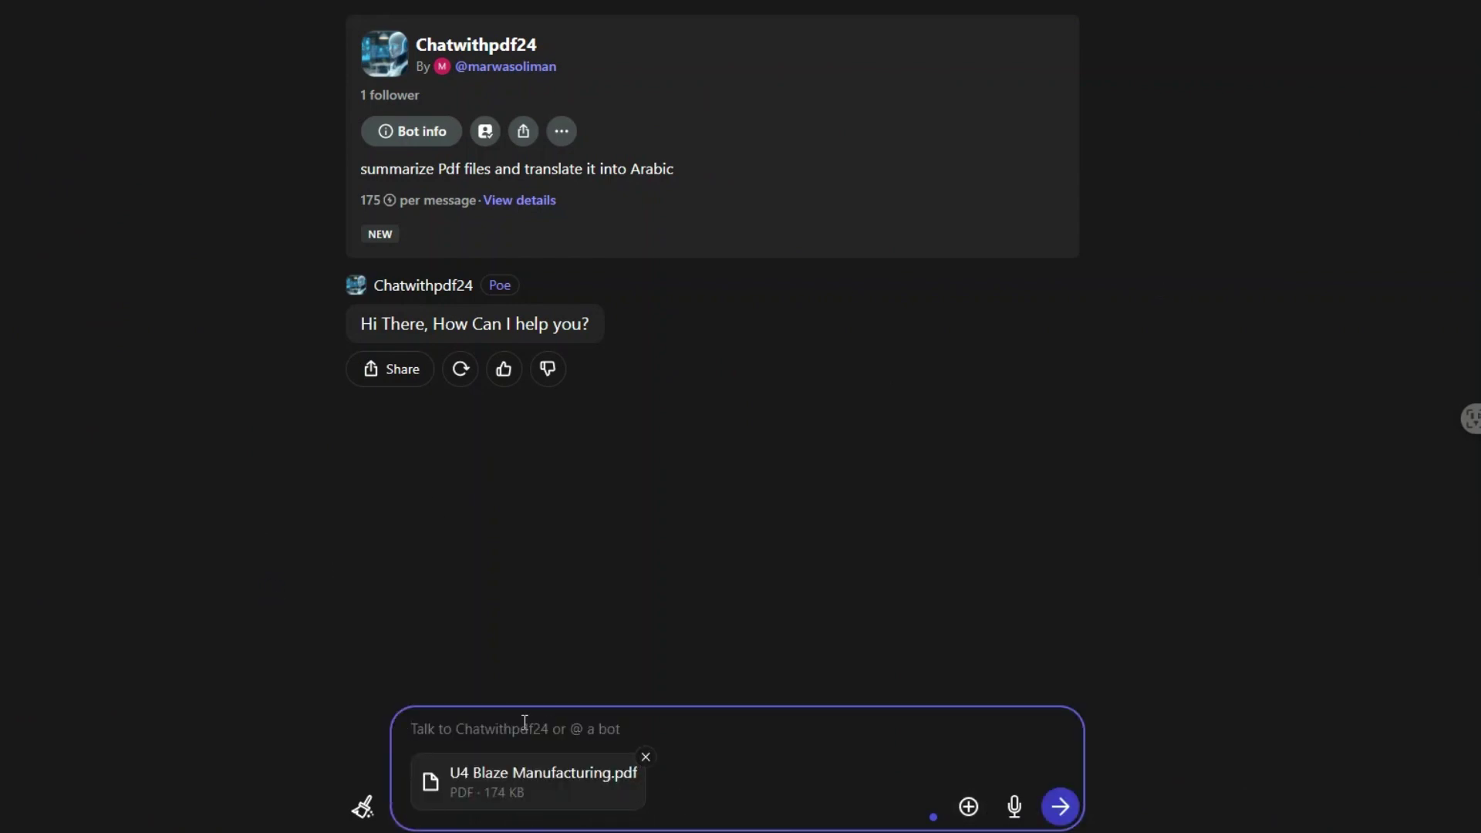
type("Summarize this docuent")
key("Return")
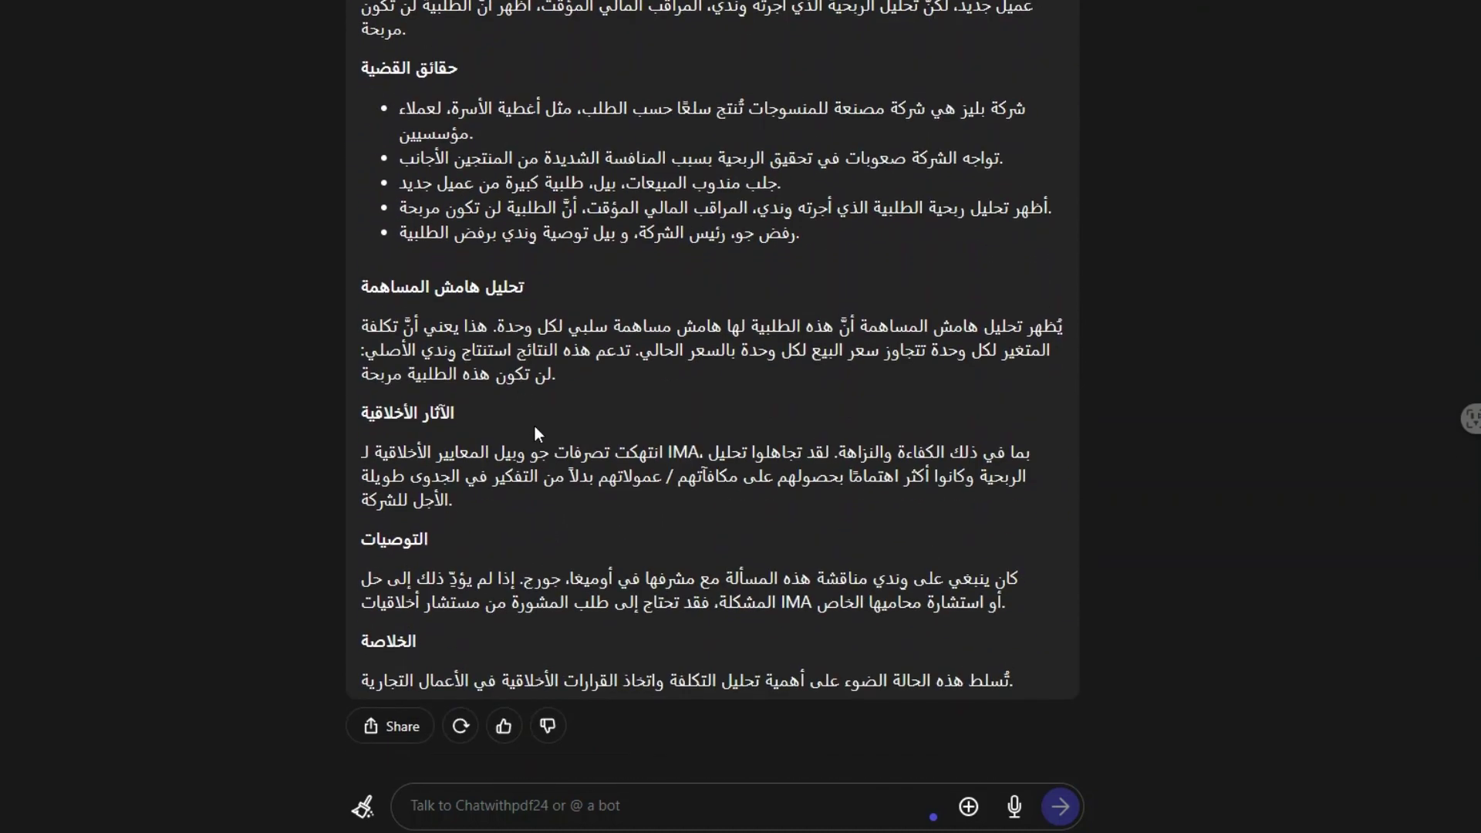
scroll(738, 364, "up", 5)
scroll(738, 363, "down", 3)
scroll(737, 364, "down", 3)
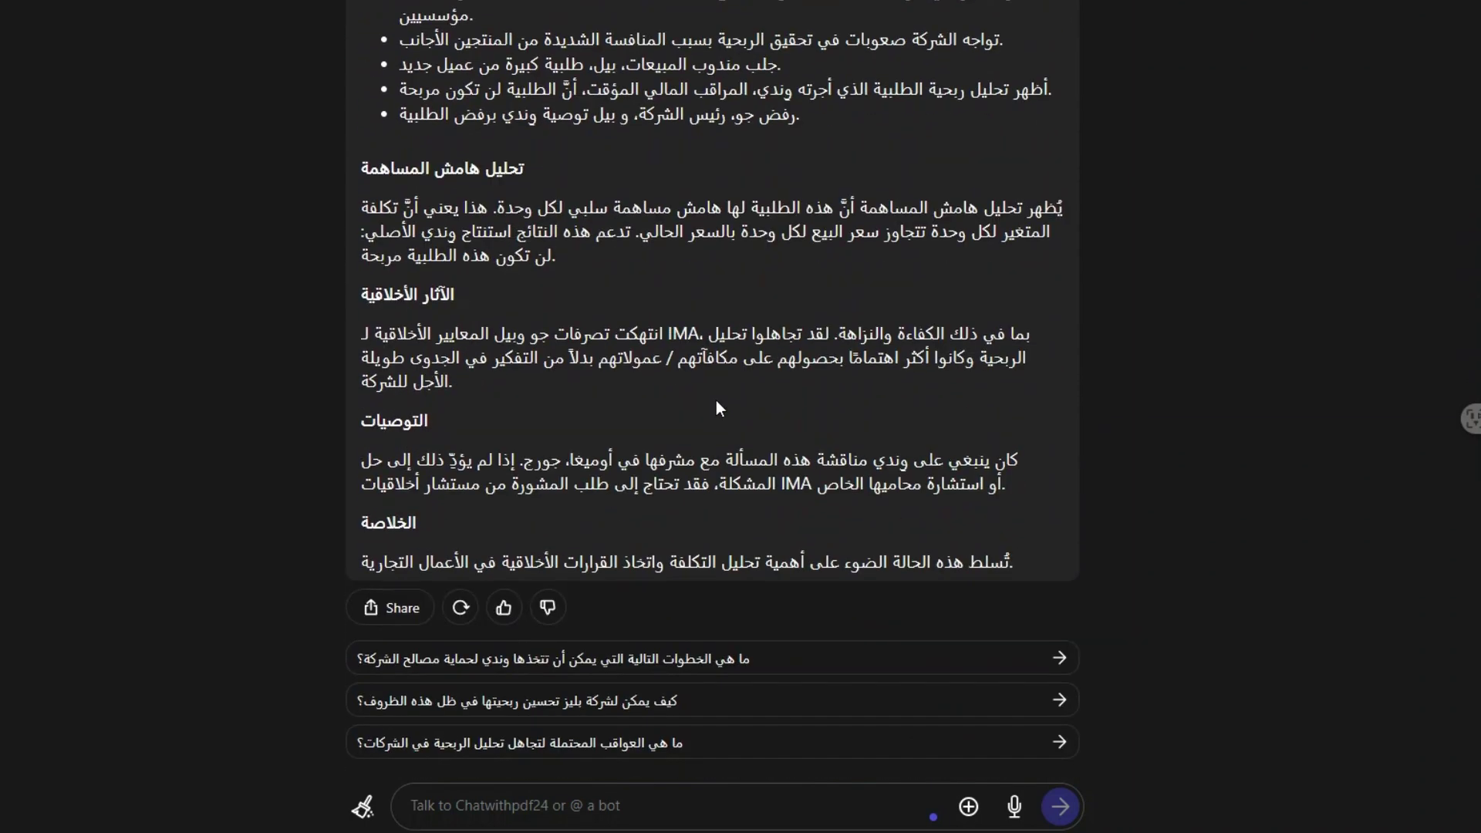